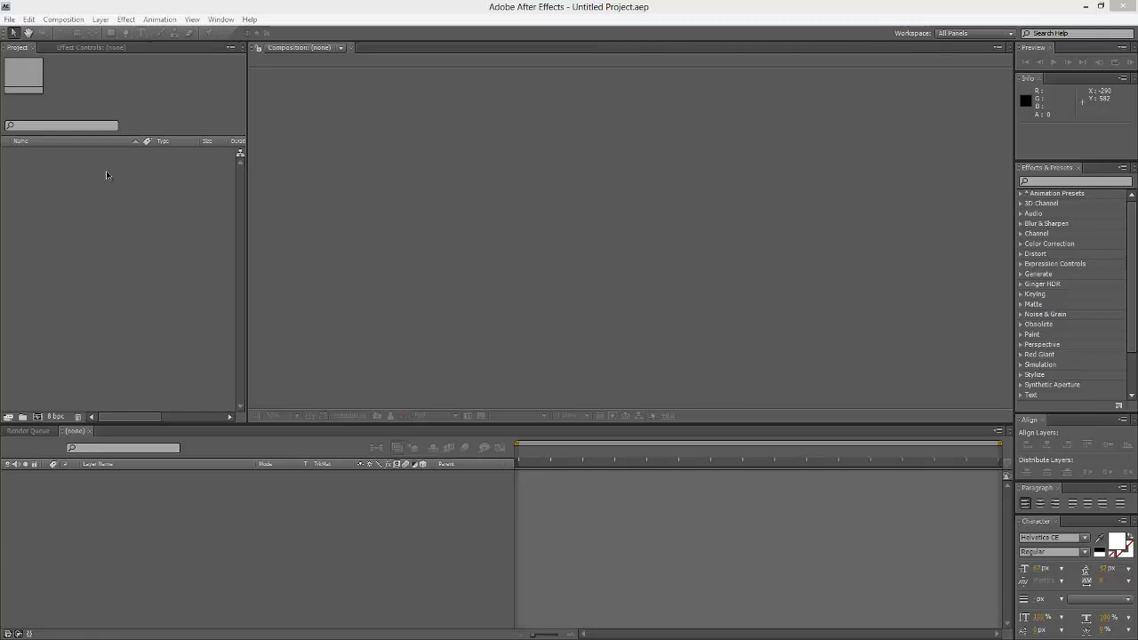
# Step: Open Maestro Full.aep from the Maestro Full version folder
pyautogui.click(8, 19)
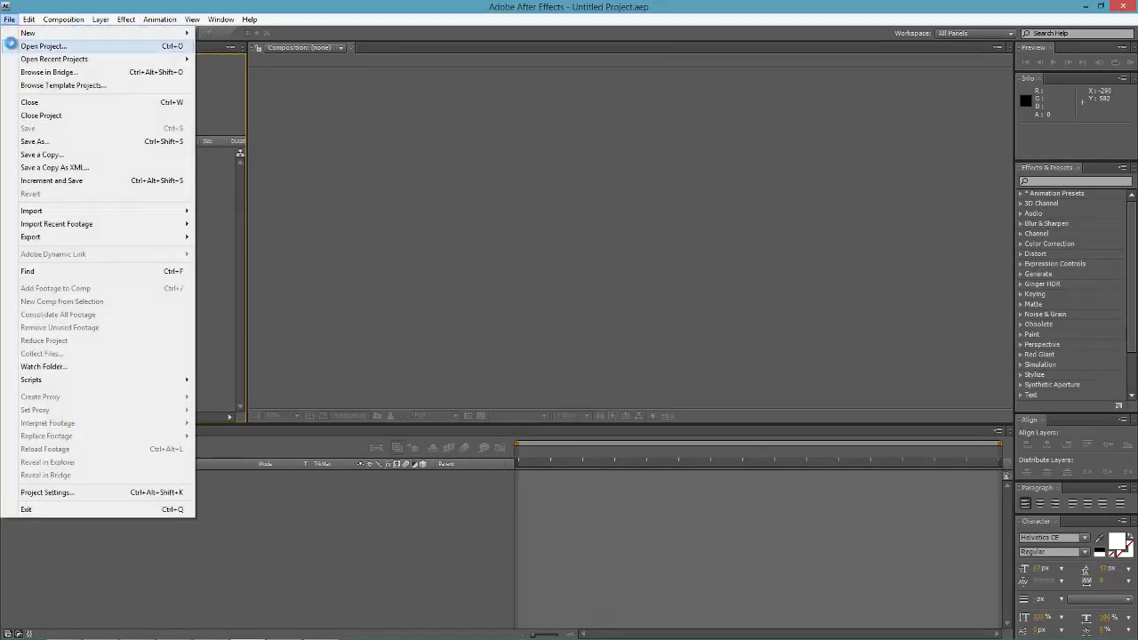
pyautogui.click(18, 43)
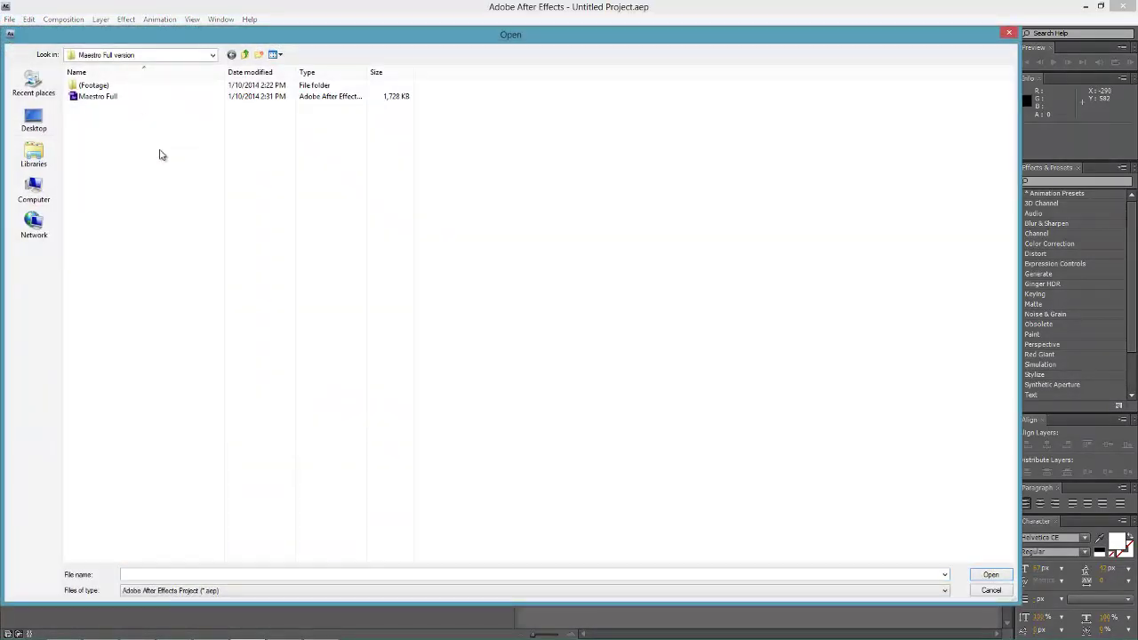
pyautogui.press('BackSpace')
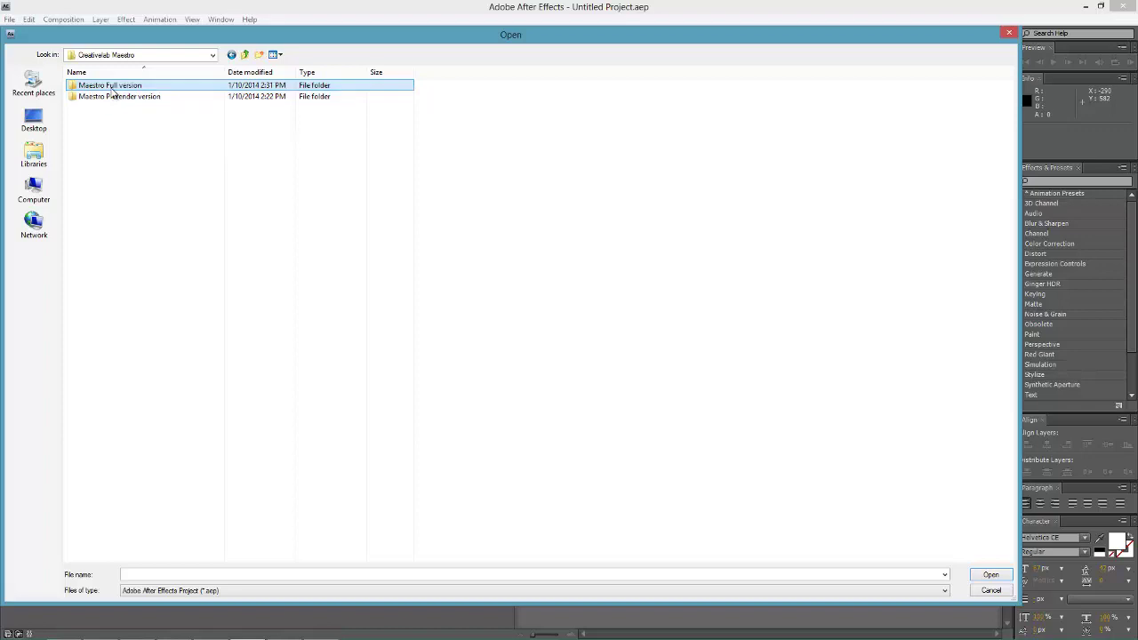
pyautogui.doubleClick(112, 89)
pyautogui.doubleClick(100, 98)
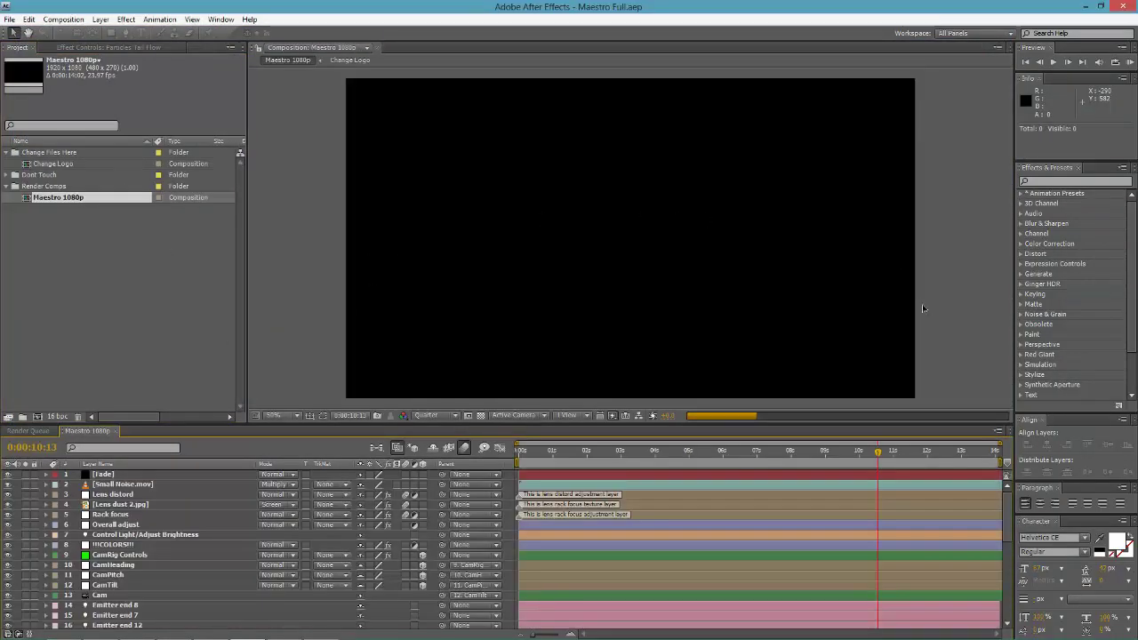
# Step: Collapse the Change Files Here folder and import envatologo.png into the project
pyautogui.click(6, 152)
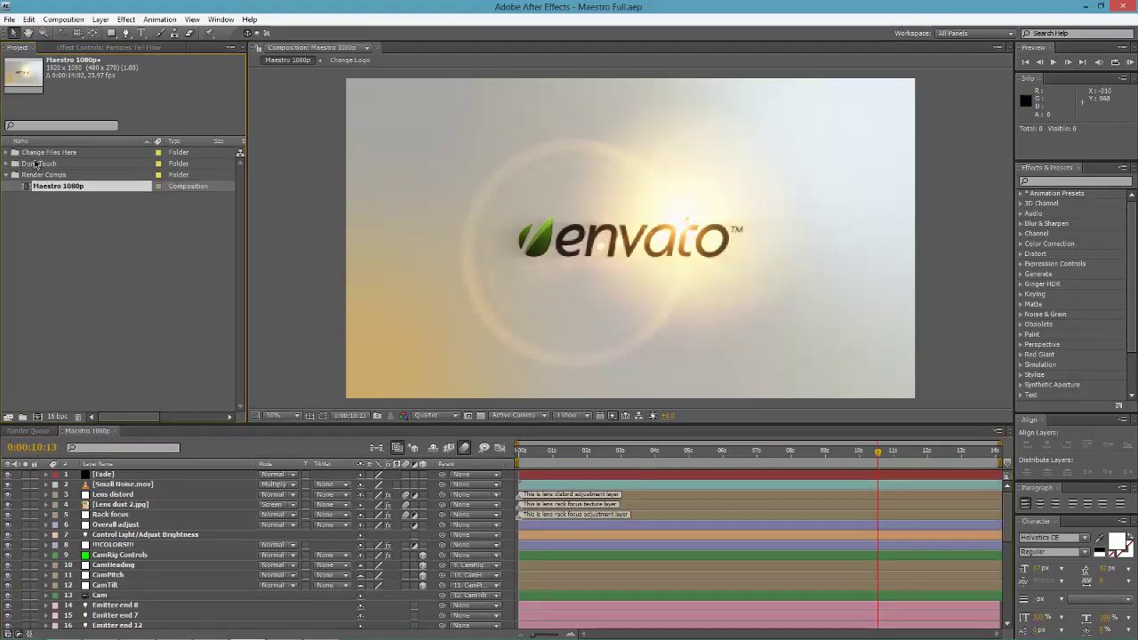
pyautogui.doubleClick(50, 216)
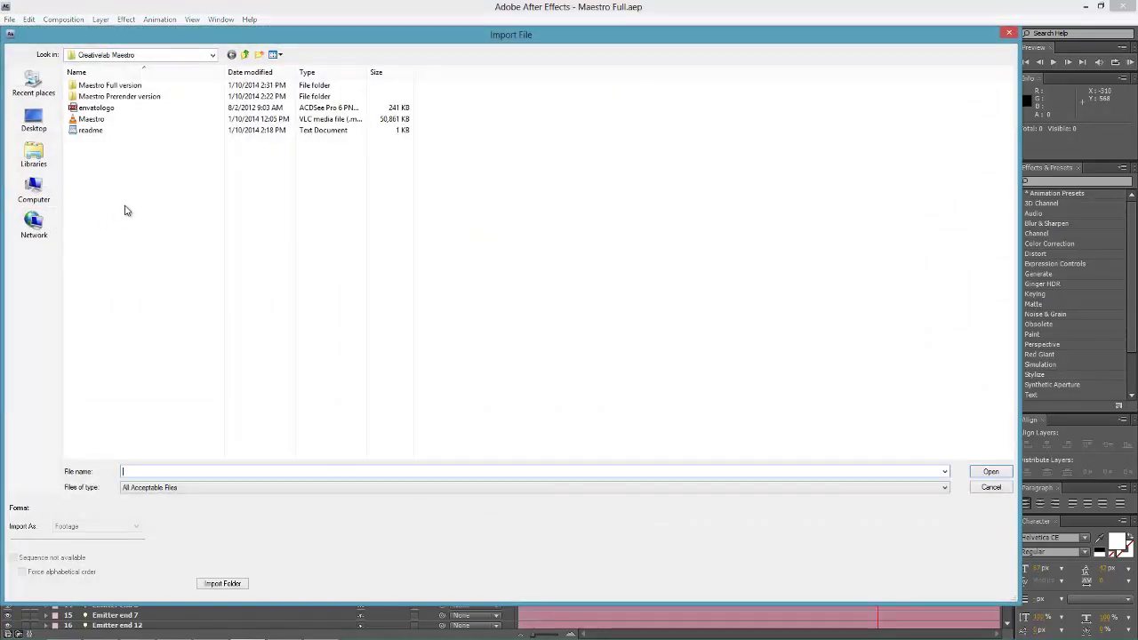
pyautogui.doubleClick(96, 108)
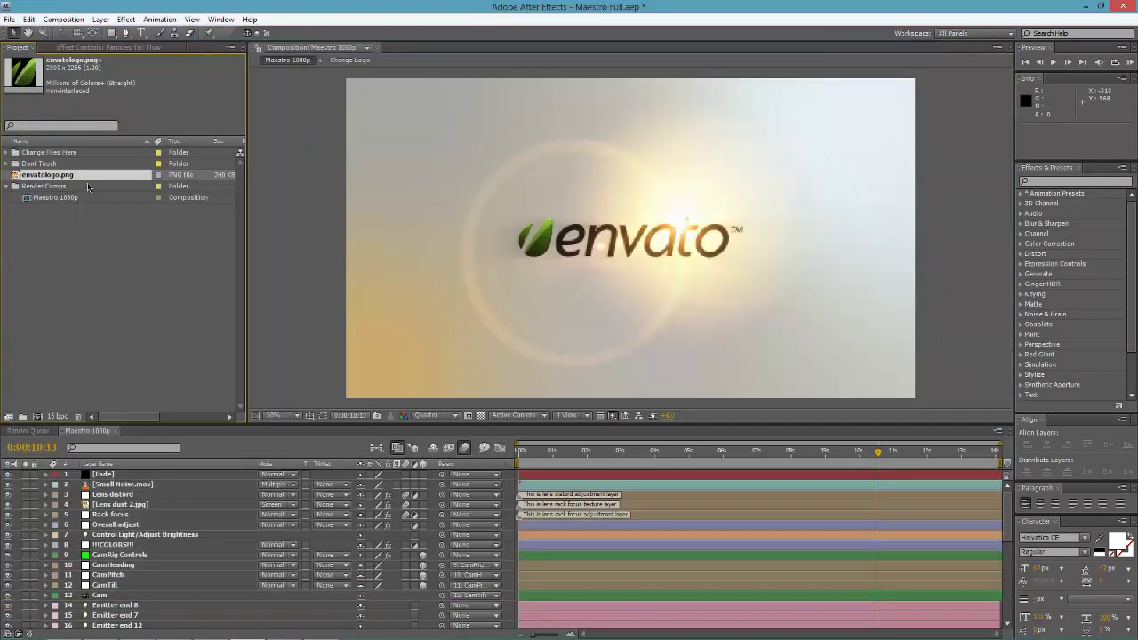
pyautogui.doubleClick(62, 243)
pyautogui.doubleClick(102, 86)
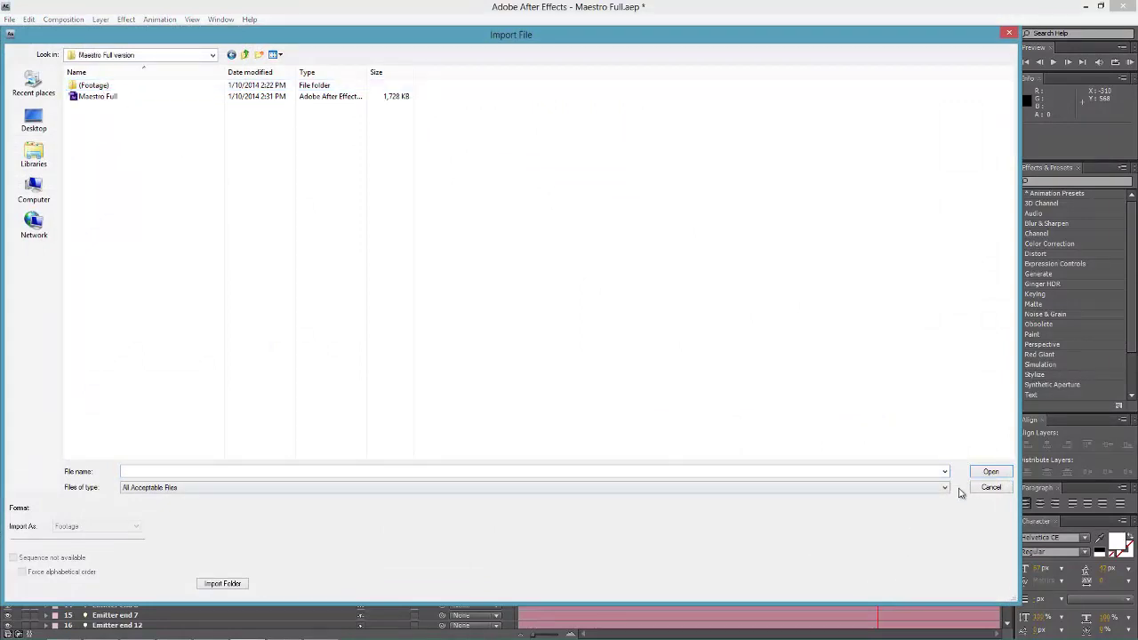
pyautogui.click(990, 487)
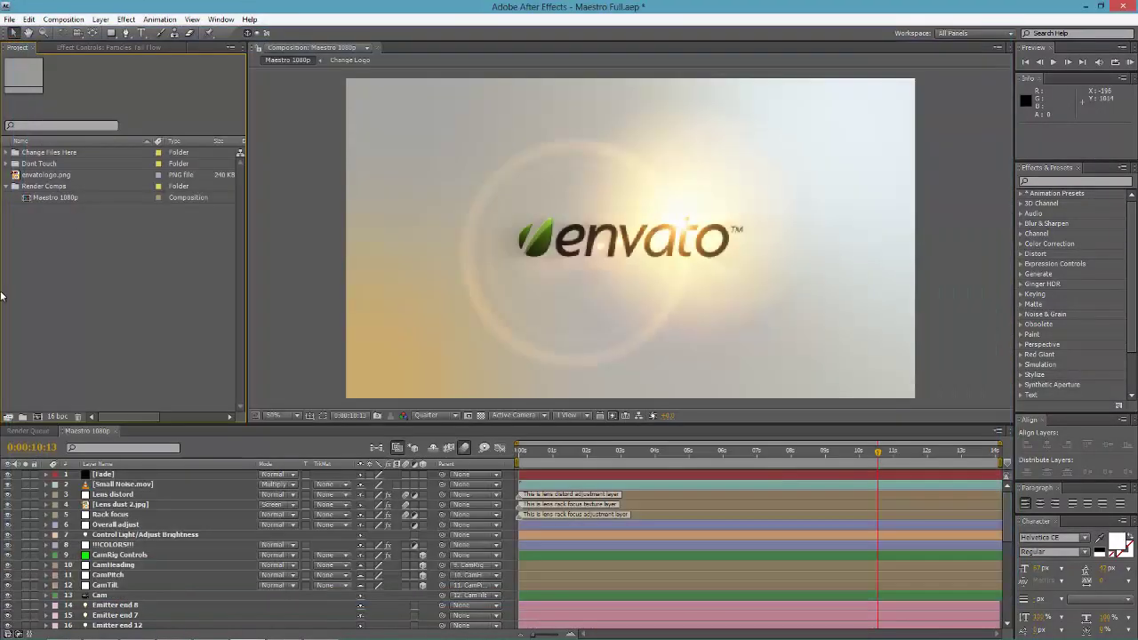
# Step: Import envatok.png from Maestro Full version/(Footage)/Dont Touch/images via File > Import > File
pyautogui.rightClick(43, 230)
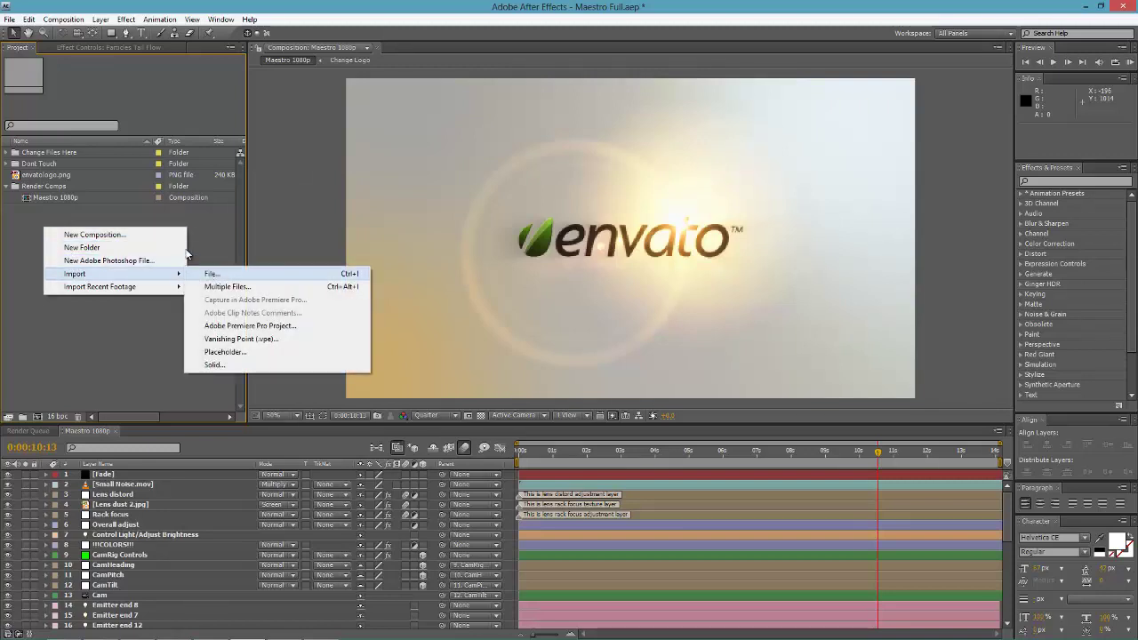
pyautogui.click(12, 19)
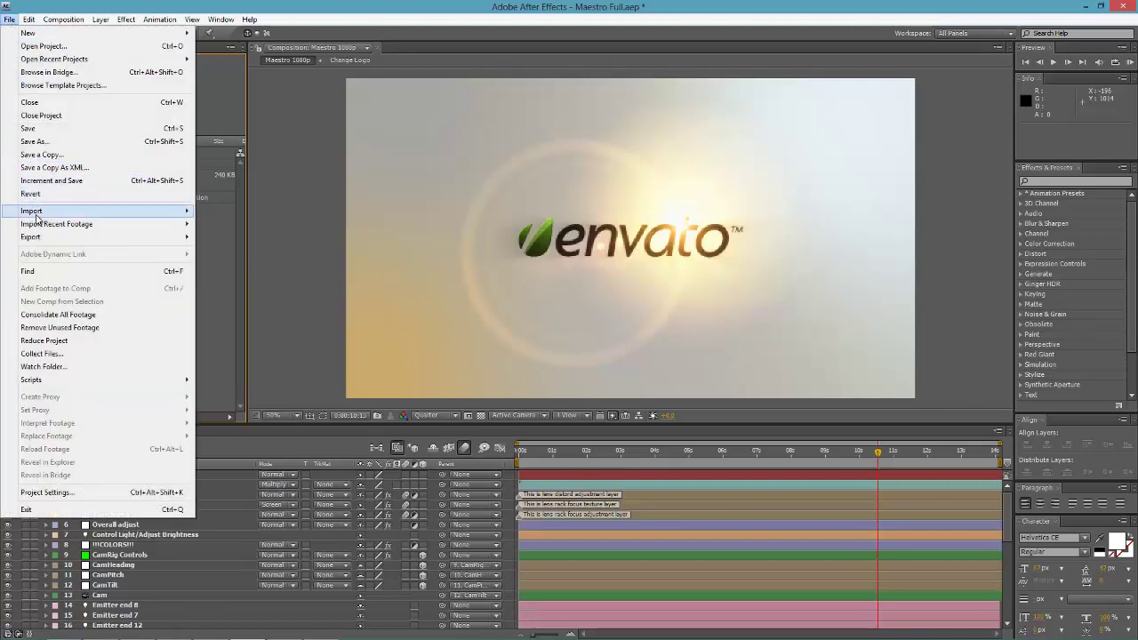
pyautogui.moveTo(37, 219)
pyautogui.click(224, 212)
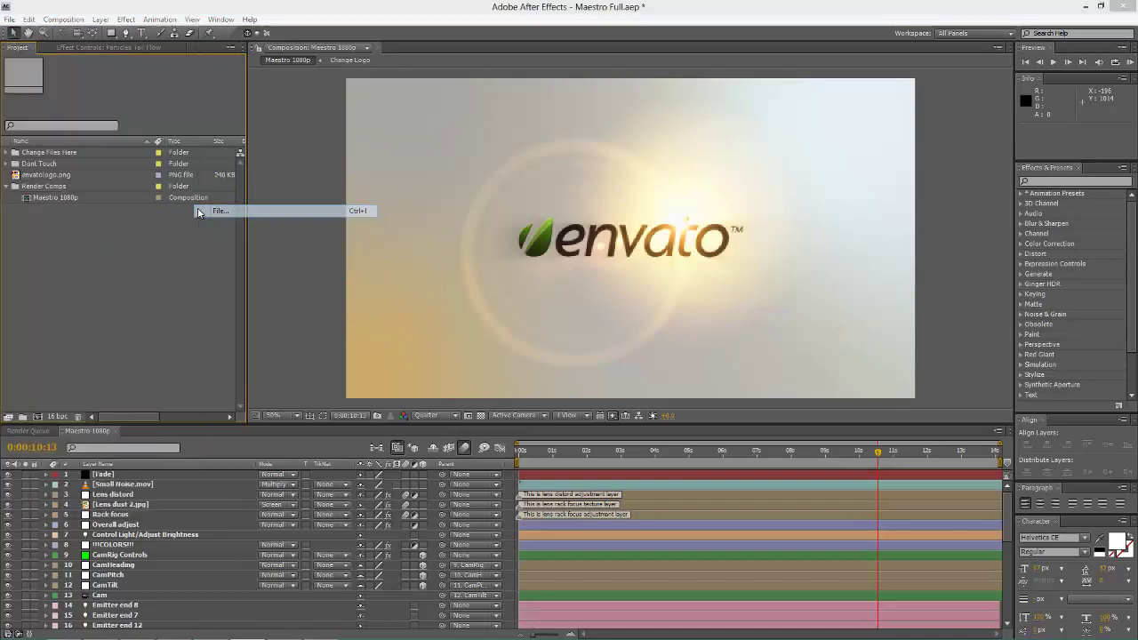
pyautogui.doubleClick(97, 87)
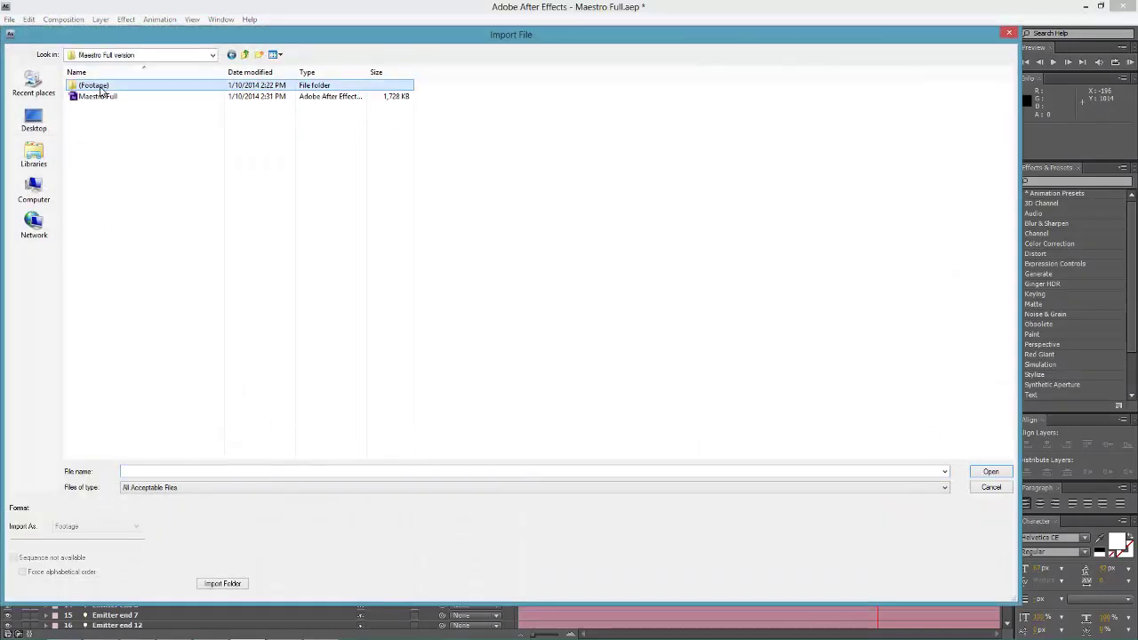
pyautogui.doubleClick(93, 96)
pyautogui.doubleClick(95, 91)
pyautogui.doubleClick(96, 114)
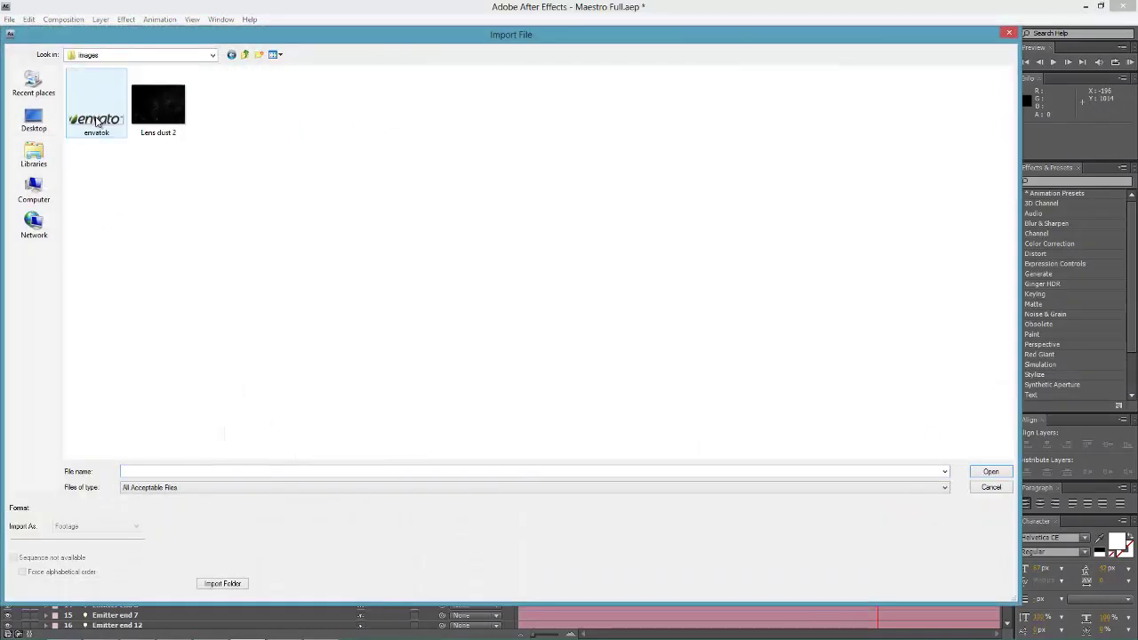
pyautogui.click(94, 118)
pyautogui.doubleClick(93, 118)
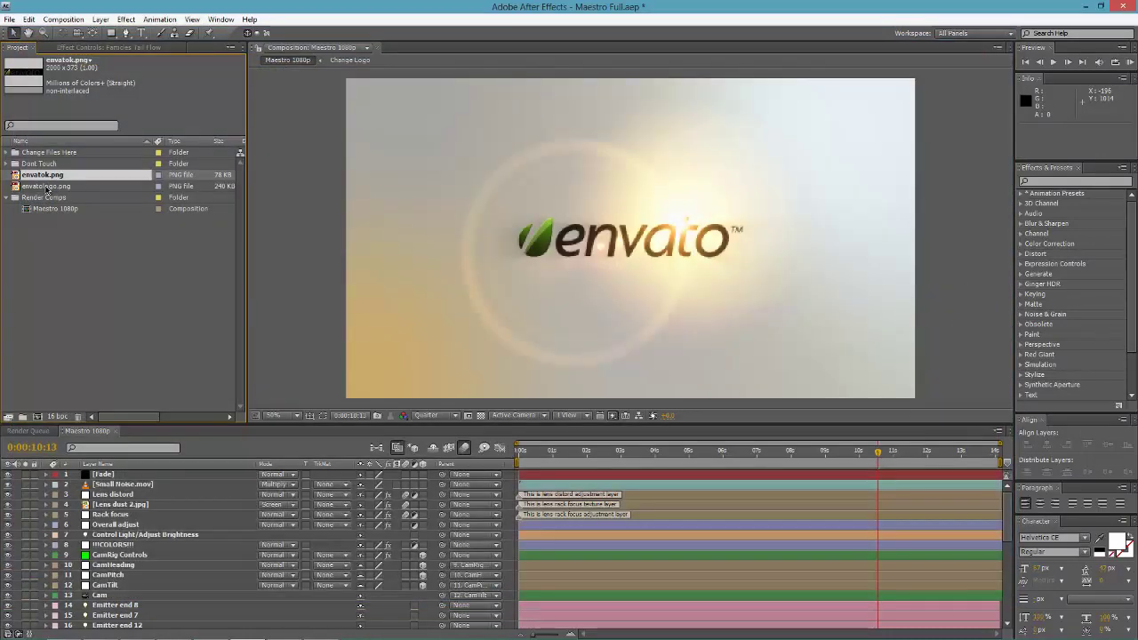
# Step: Open the Change Logo composition and delete its existing logo layer
pyautogui.click(7, 154)
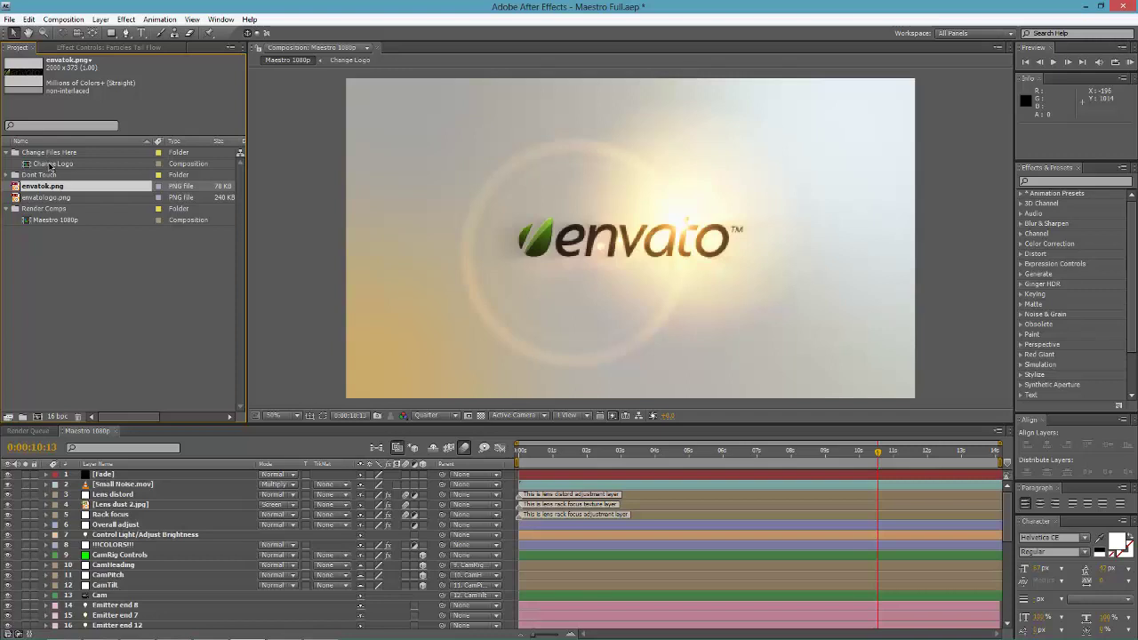
pyautogui.doubleClick(50, 165)
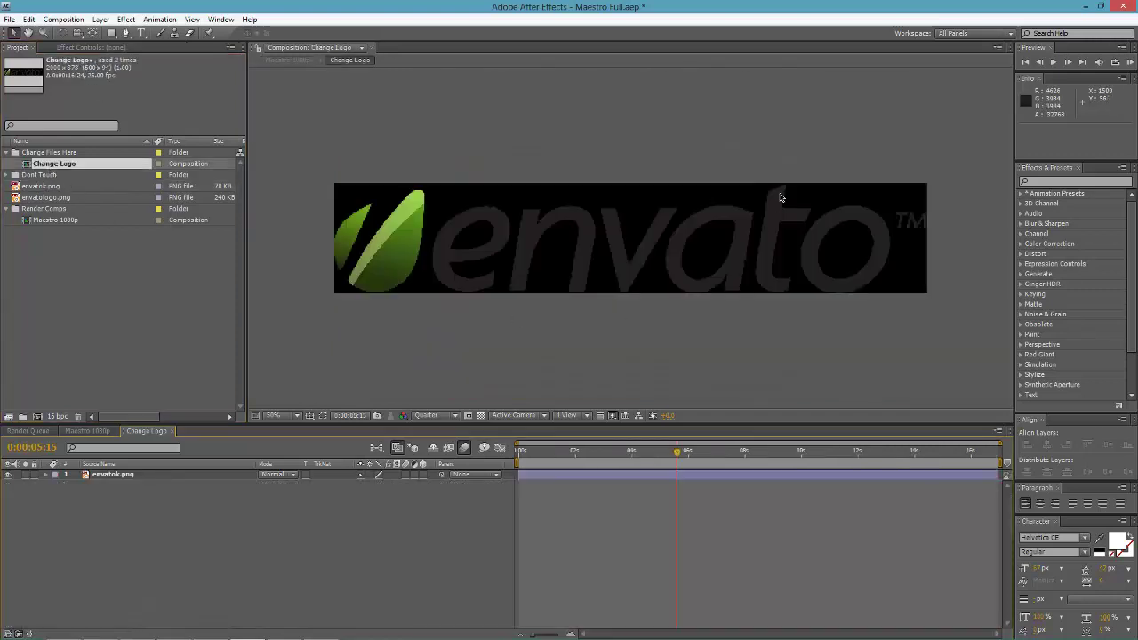
pyautogui.click(96, 476)
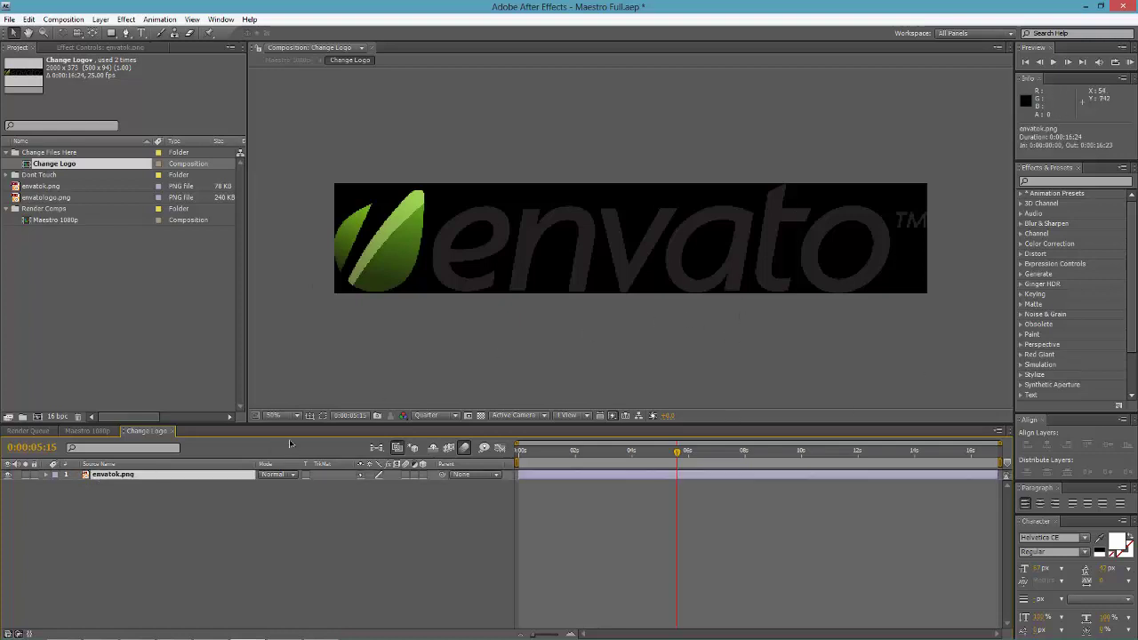
pyautogui.press('Delete')
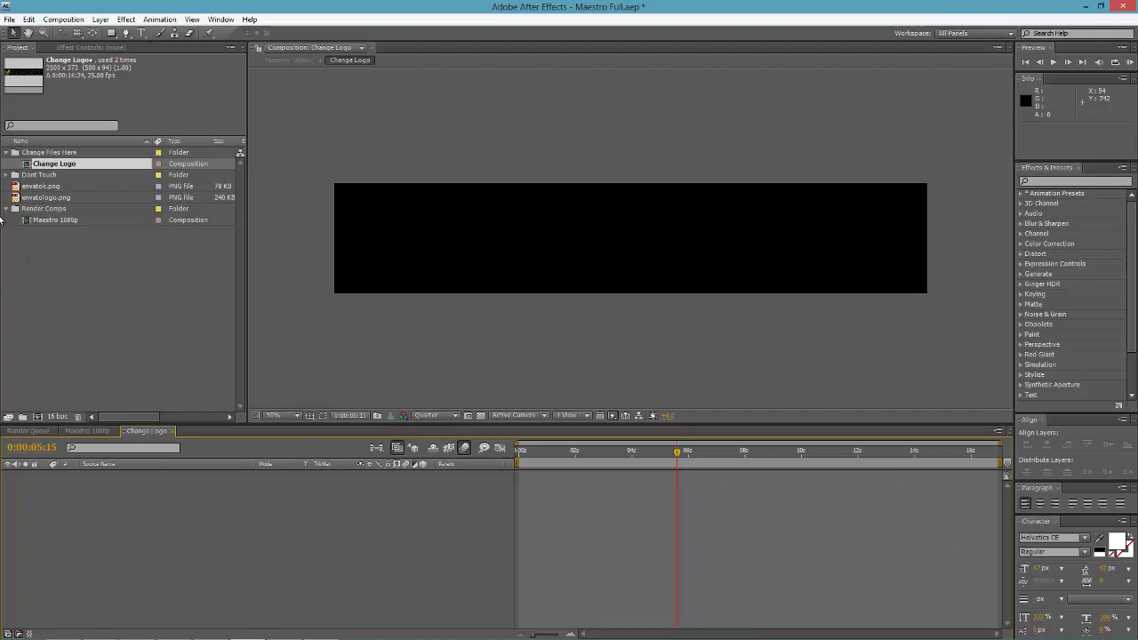
# Step: Drag envatok.png from the Project panel into the Change Logo timeline as a layer
pyautogui.click(44, 187)
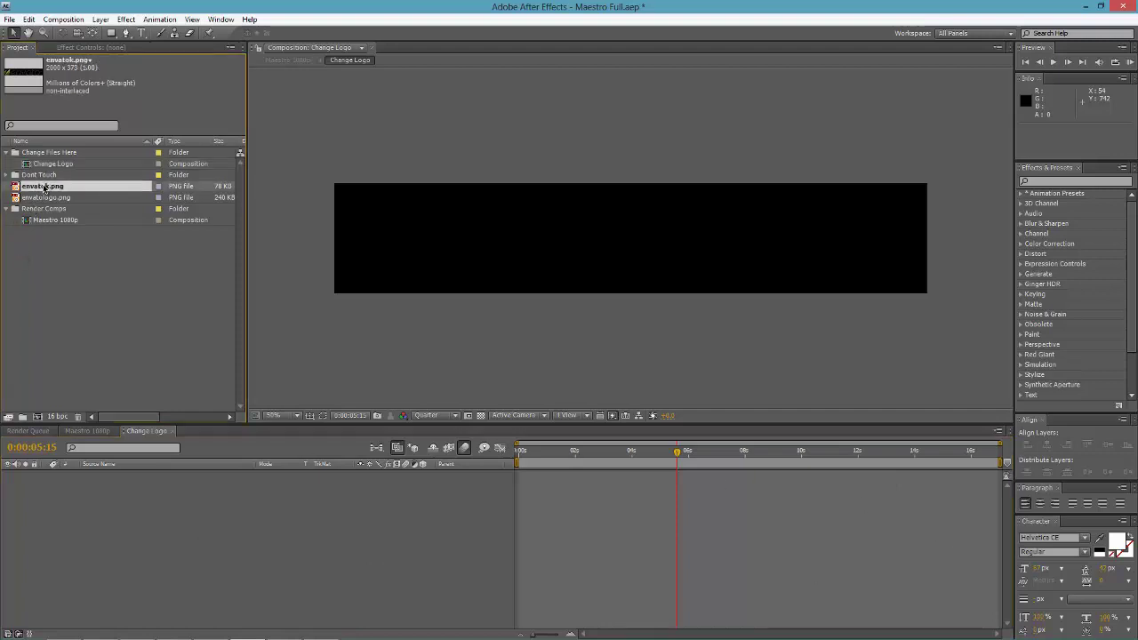
pyautogui.click(44, 198)
pyautogui.moveTo(43, 187)
pyautogui.mouseDown()
pyautogui.moveTo(305, 477)
pyautogui.moveTo(135, 503)
pyautogui.moveTo(827, 553)
pyautogui.moveTo(819, 531)
pyautogui.moveTo(28, 274)
pyautogui.moveTo(35, 204)
pyautogui.moveTo(275, 302)
pyautogui.moveTo(671, 516)
pyautogui.moveTo(876, 501)
pyautogui.moveTo(701, 518)
pyautogui.moveTo(860, 531)
pyautogui.moveTo(602, 572)
pyautogui.moveTo(785, 508)
pyautogui.moveTo(726, 543)
pyautogui.mouseUp()
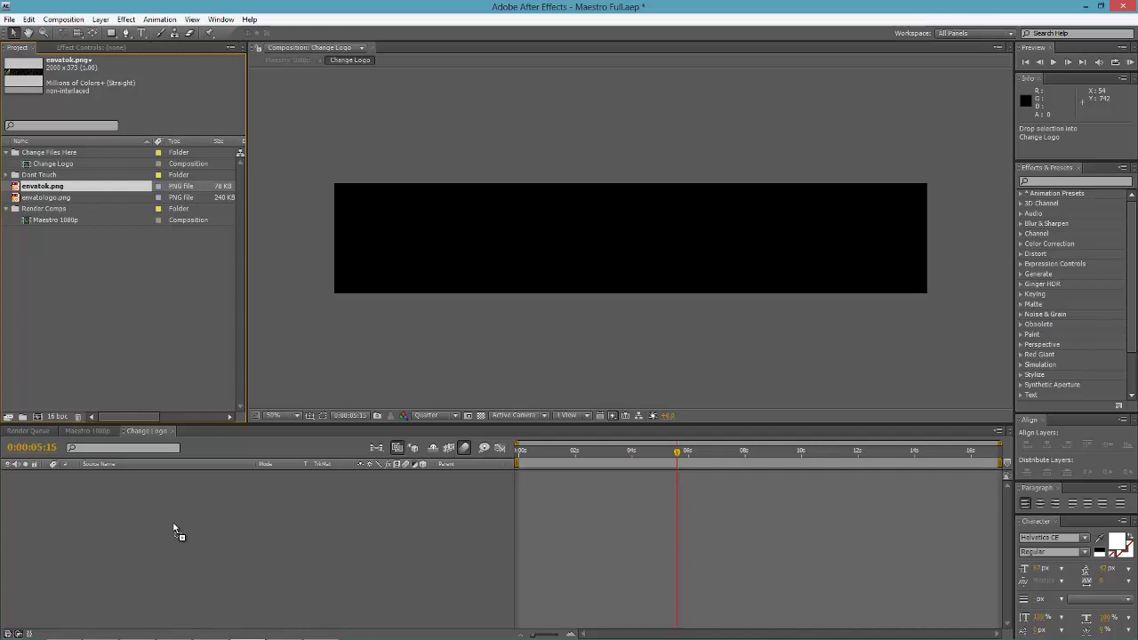
pyautogui.moveTo(175, 532); pyautogui.dragTo(173, 527)
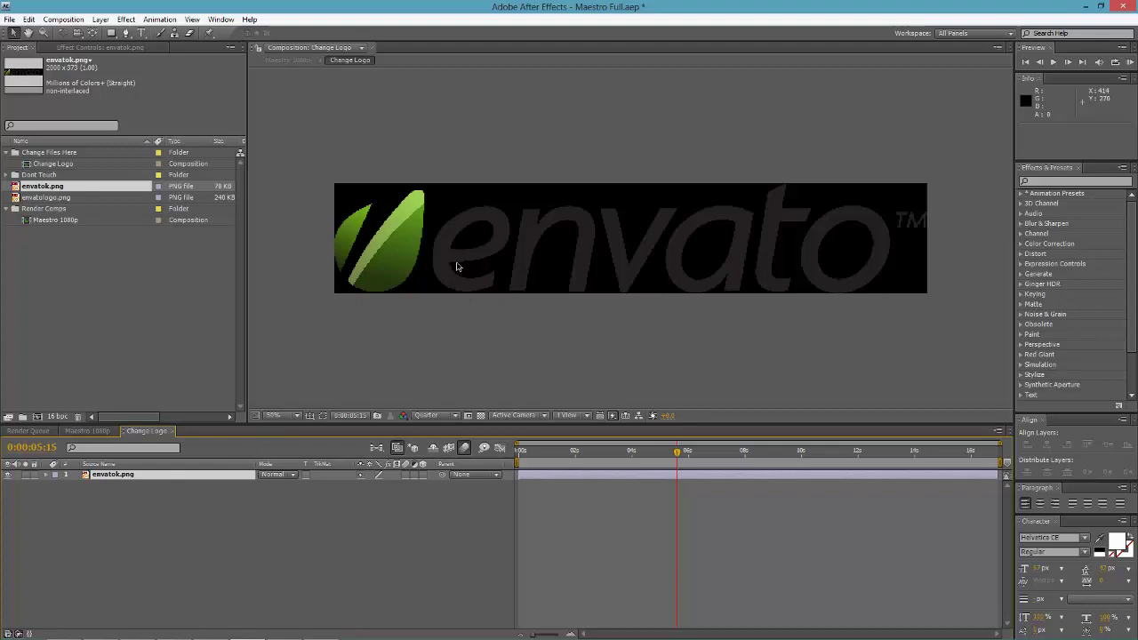
pyautogui.press('s')
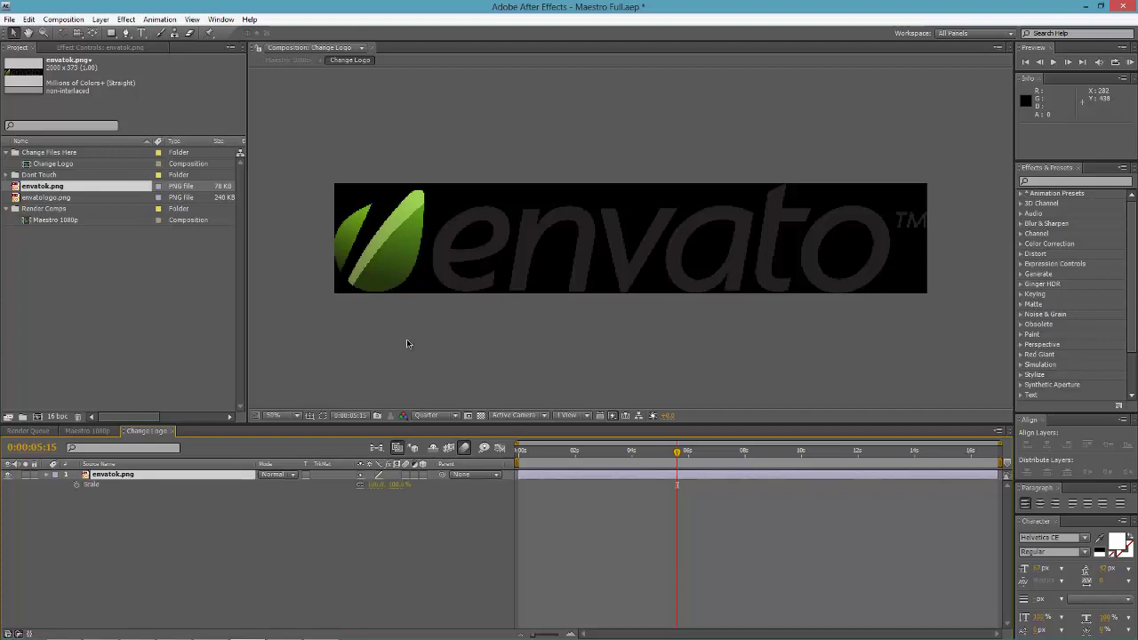
pyautogui.moveTo(376, 485)
pyautogui.mouseDown()
pyautogui.moveTo(352, 488)
pyautogui.moveTo(381, 494)
pyautogui.mouseUp()
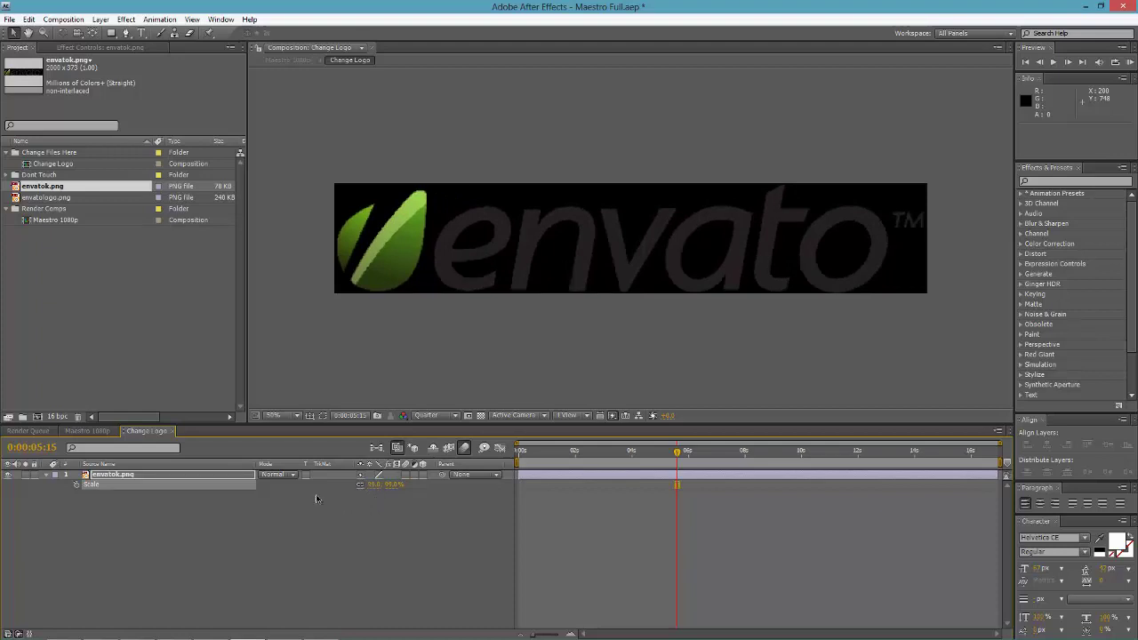
pyautogui.click(133, 475)
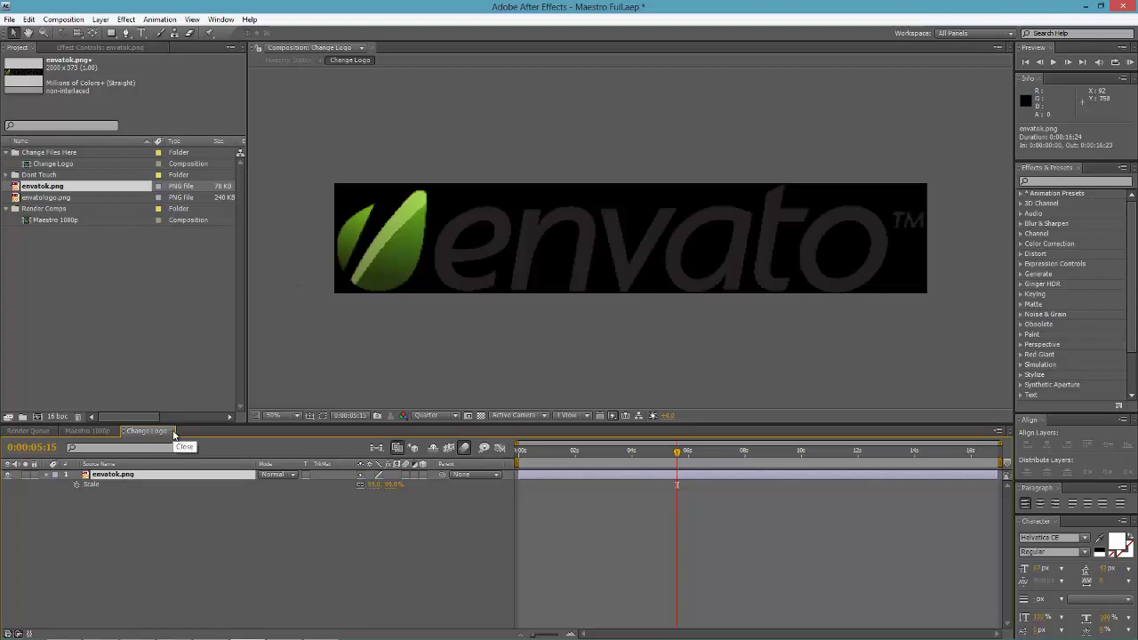
pyautogui.click(174, 432)
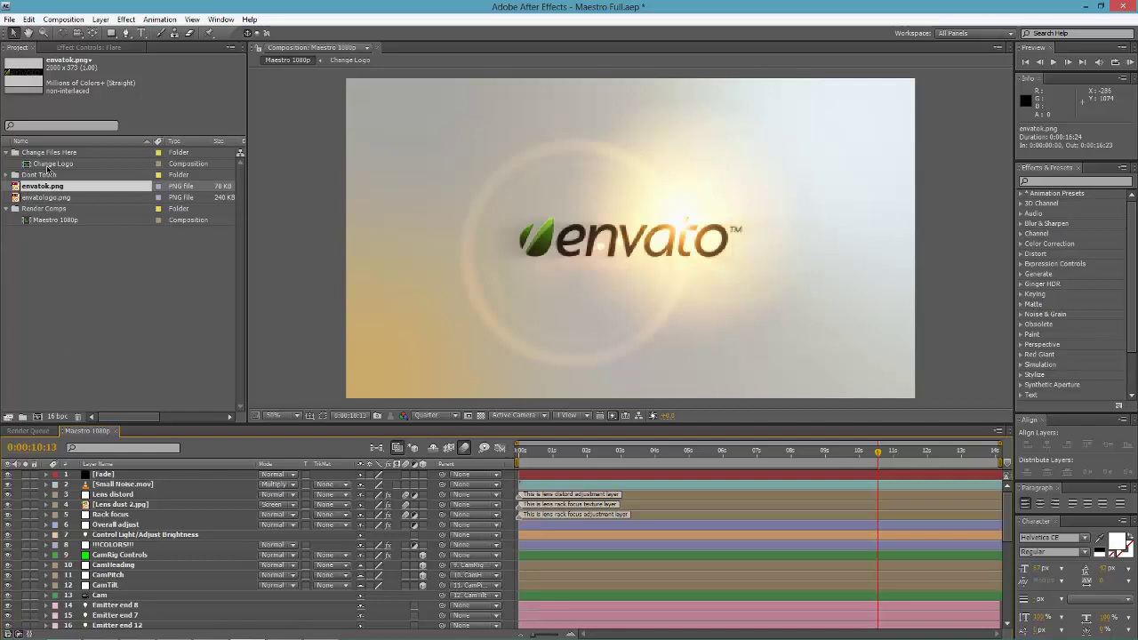
# Step: In Change Logo, replace envatok.png with envatologo.png and scale it down to about 15%
pyautogui.doubleClick(48, 165)
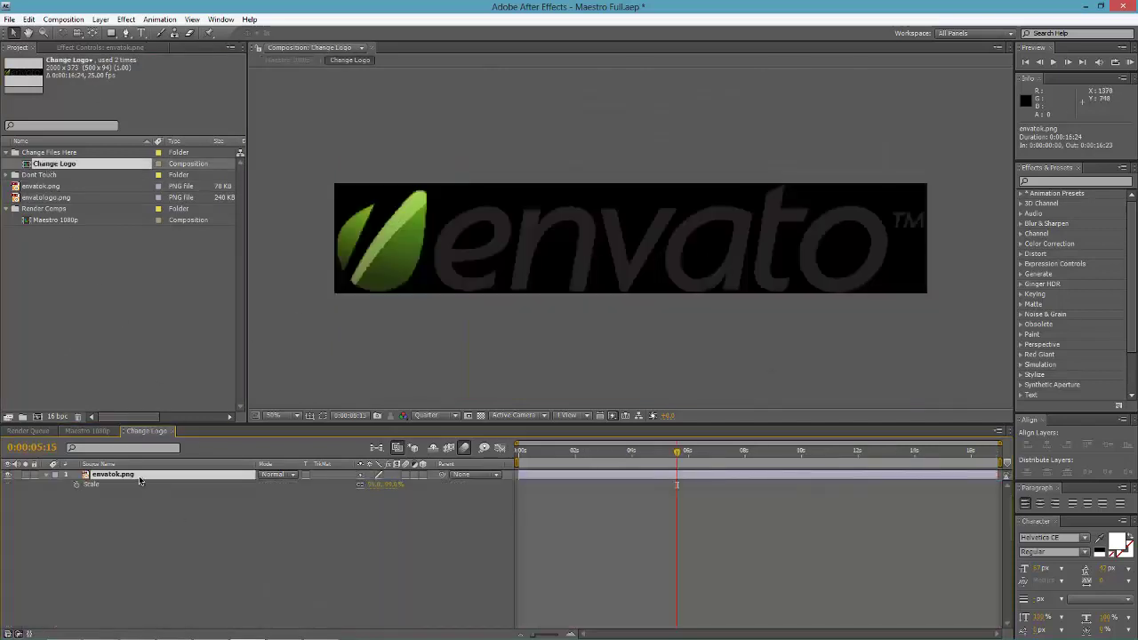
pyautogui.press('Delete')
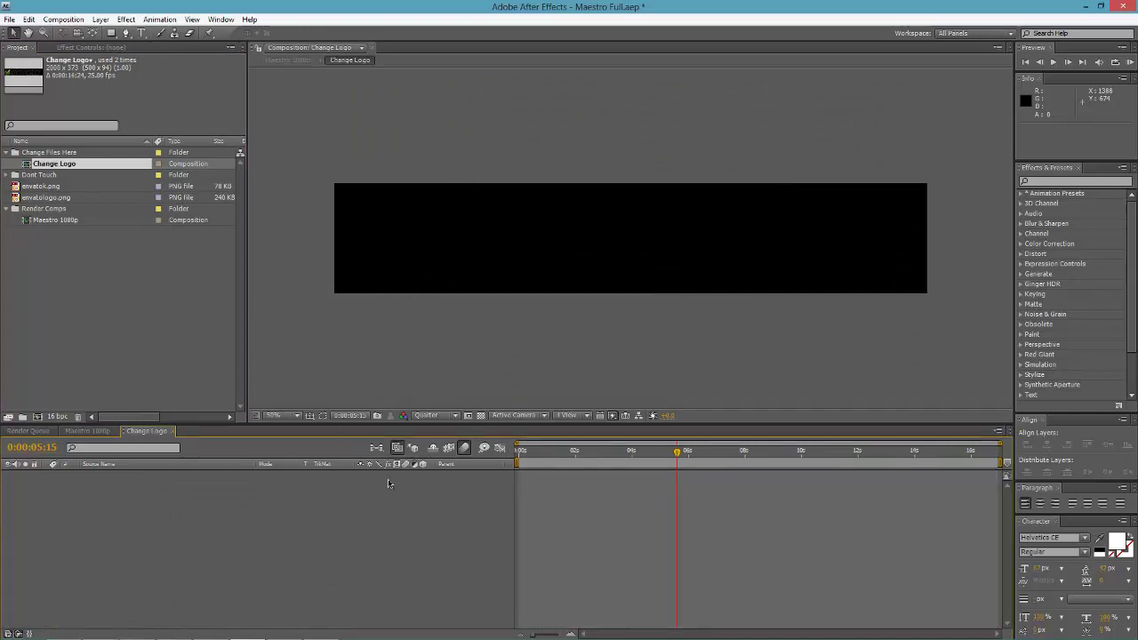
pyautogui.click(52, 198)
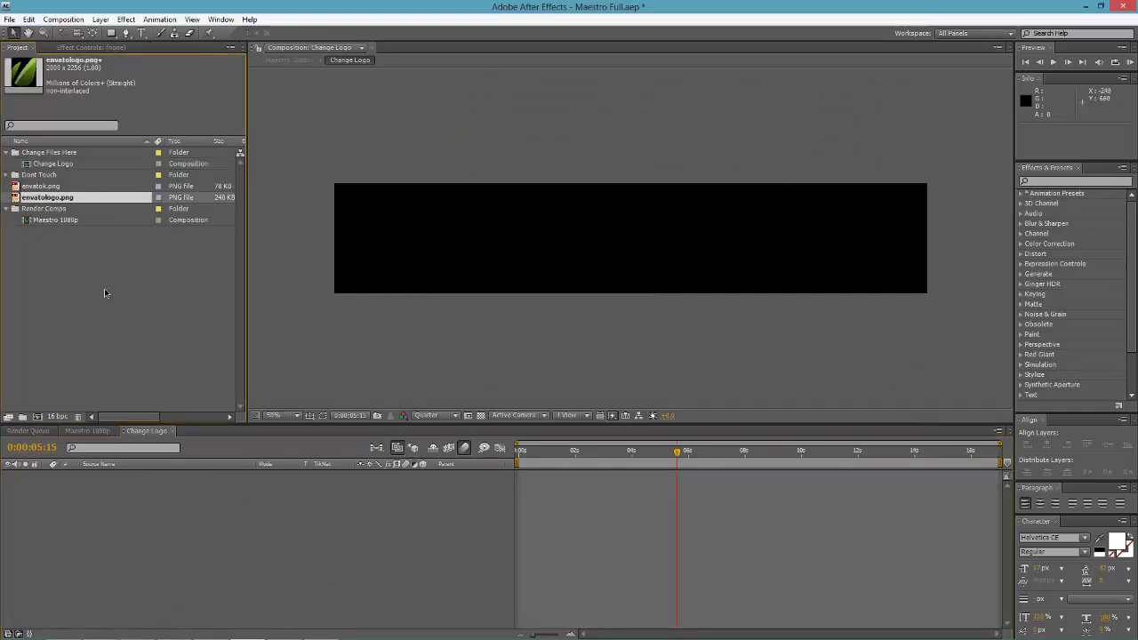
pyautogui.moveTo(56, 198); pyautogui.dragTo(173, 495)
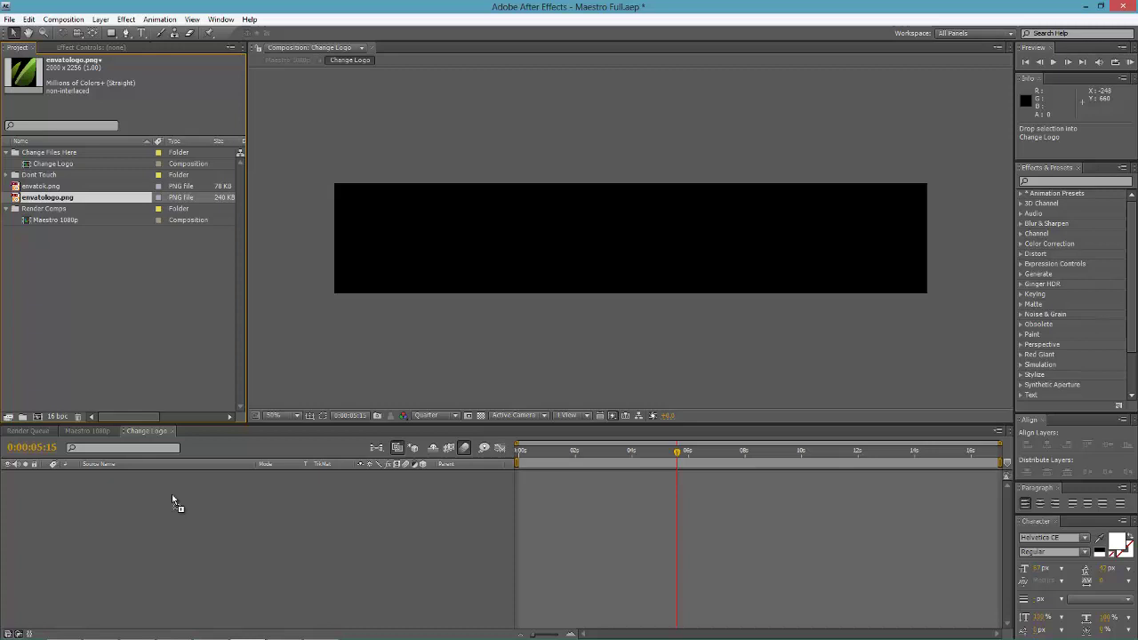
pyautogui.moveTo(173, 495)
pyautogui.mouseDown()
pyautogui.moveTo(744, 530)
pyautogui.moveTo(177, 510)
pyautogui.mouseUp()
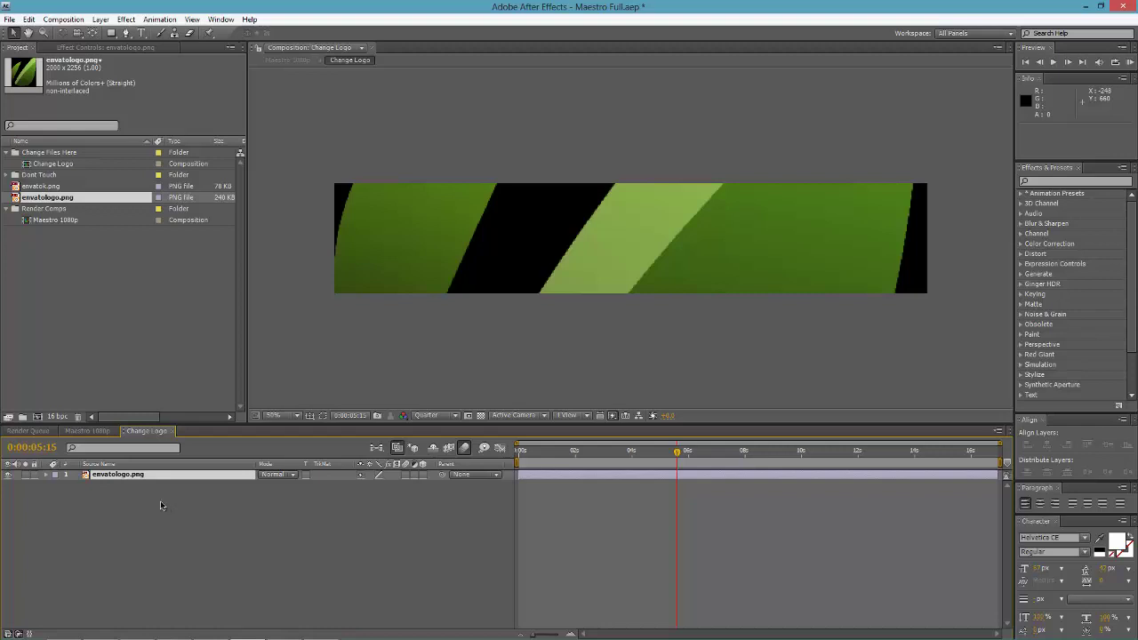
pyautogui.press('s')
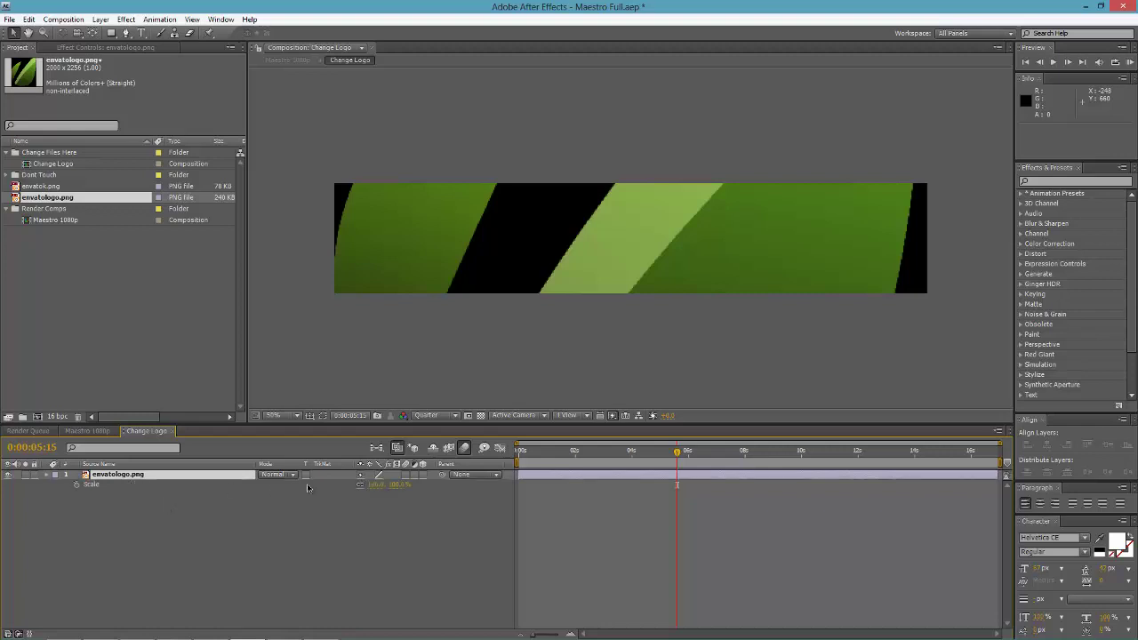
pyautogui.moveTo(391, 484)
pyautogui.mouseDown()
pyautogui.moveTo(334, 500)
pyautogui.moveTo(381, 490)
pyautogui.mouseUp()
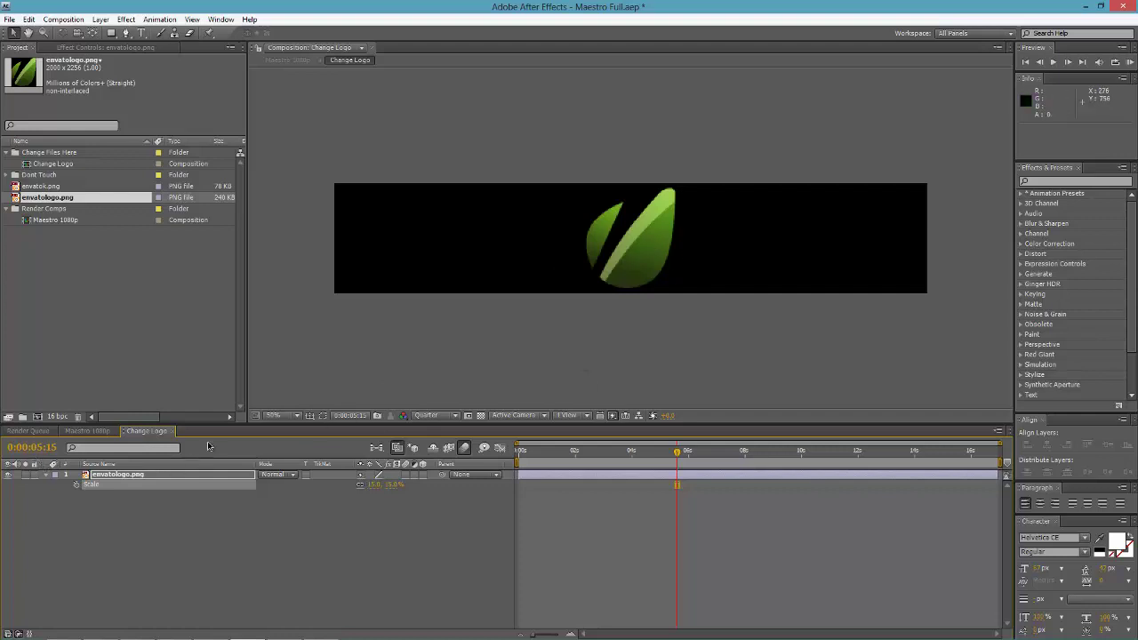
# Step: In Maestro 1080p, enlarge both Change Logo layers together, then close the Change Logo timeline
pyautogui.click(80, 431)
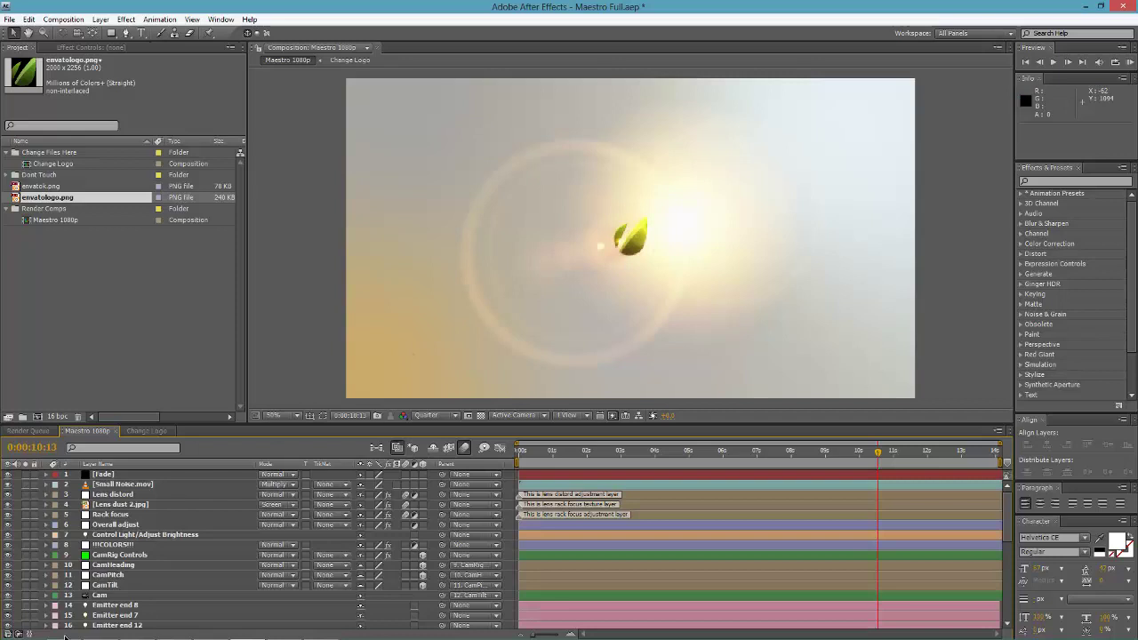
pyautogui.scroll(-6, 118, 564)
pyautogui.scroll(-2, 119, 564)
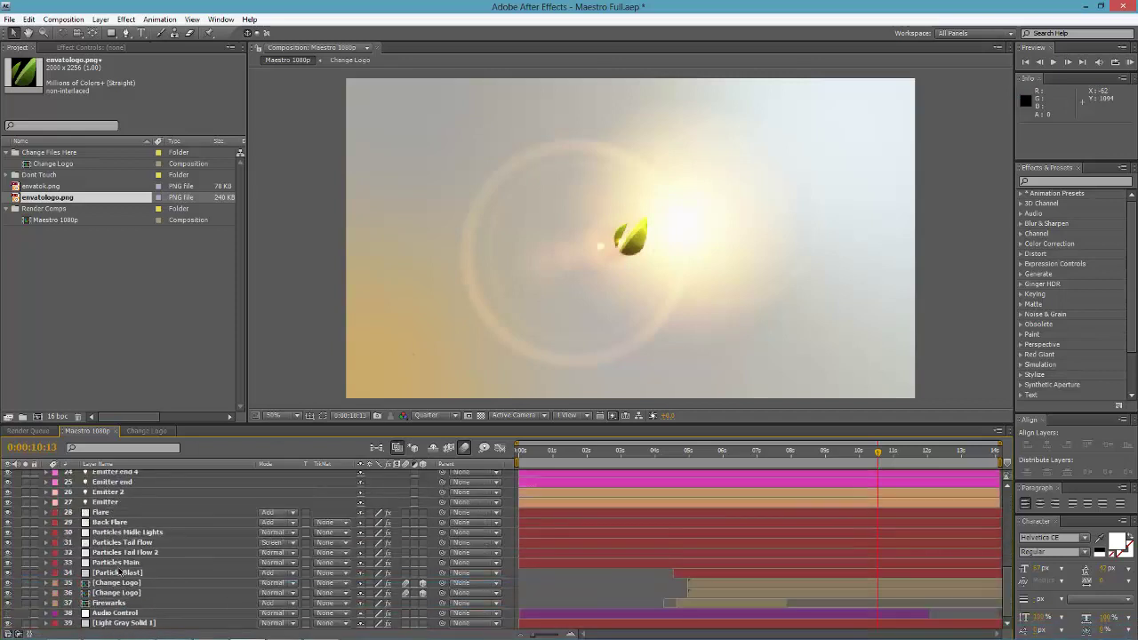
pyautogui.click(118, 584)
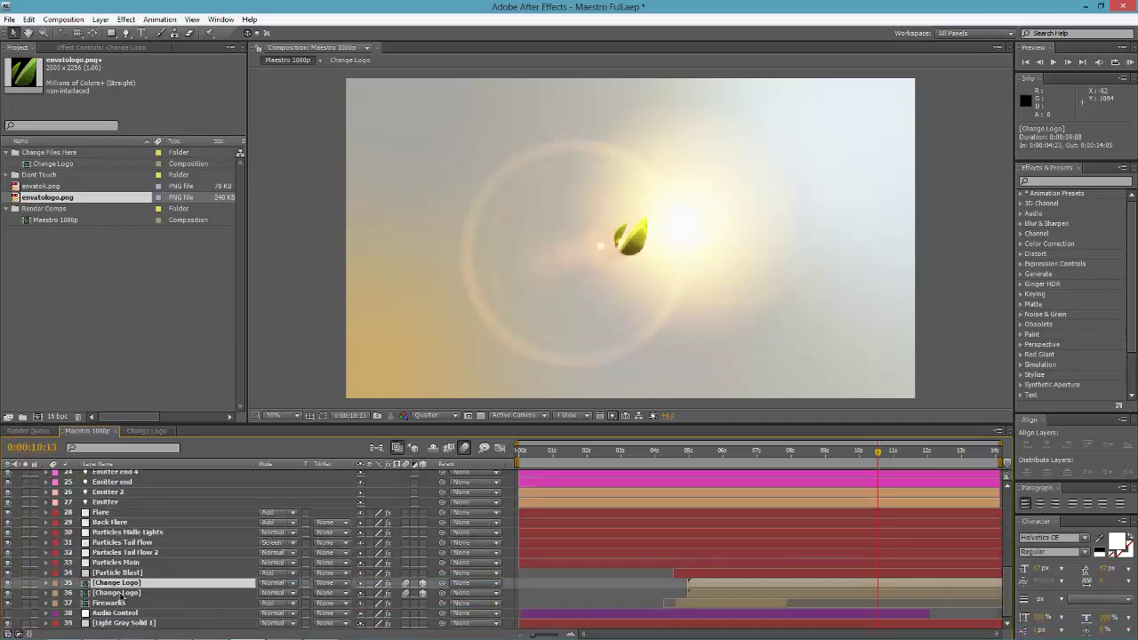
pyautogui.keyDown('shift'); pyautogui.click(118, 593); pyautogui.keyUp('shift')
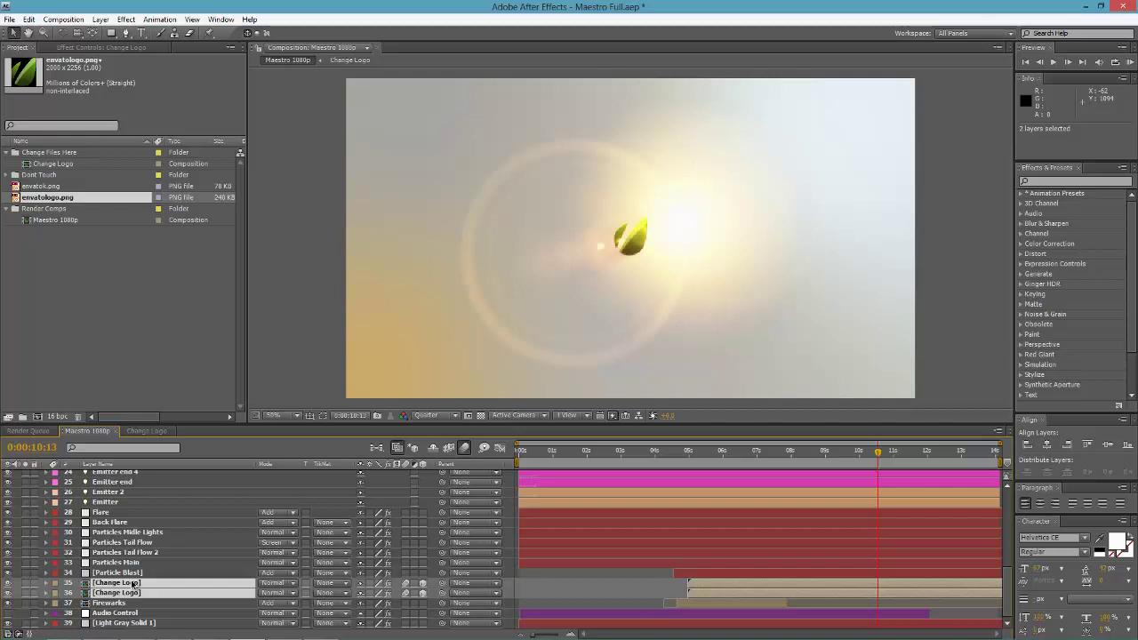
pyautogui.press('s')
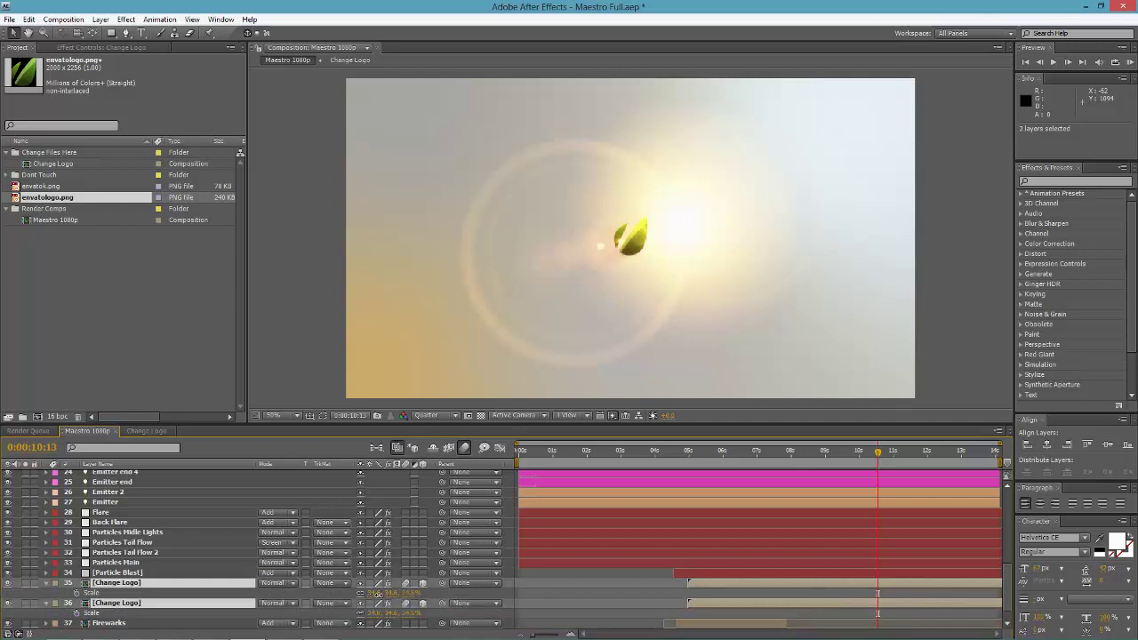
pyautogui.moveTo(377, 593)
pyautogui.mouseDown()
pyautogui.moveTo(399, 598)
pyautogui.moveTo(380, 595)
pyautogui.mouseUp()
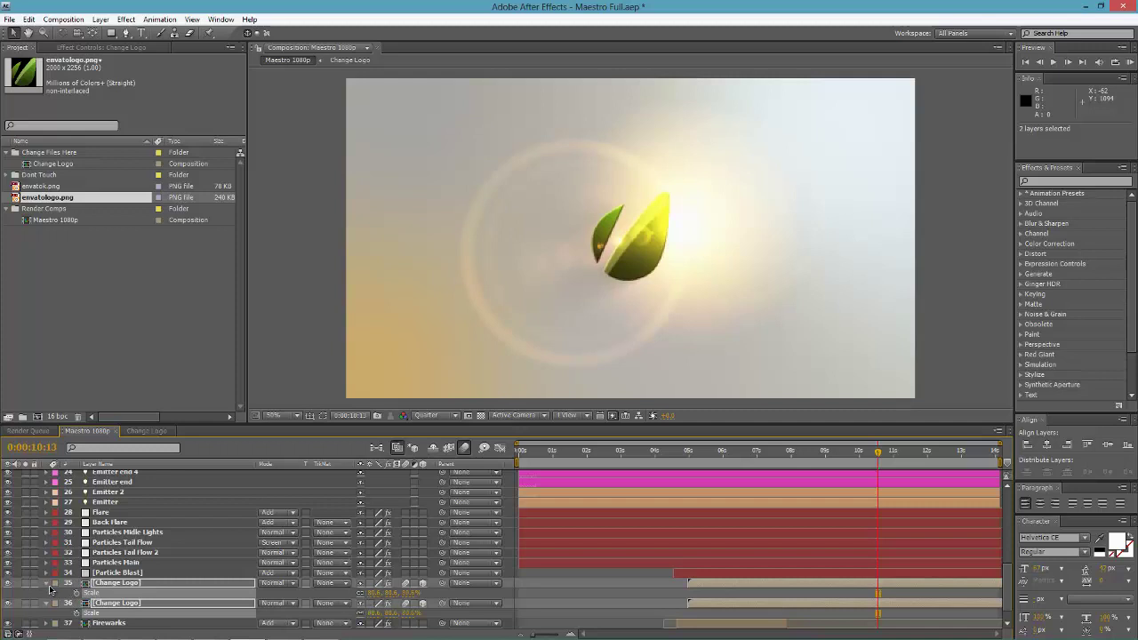
pyautogui.click(46, 583)
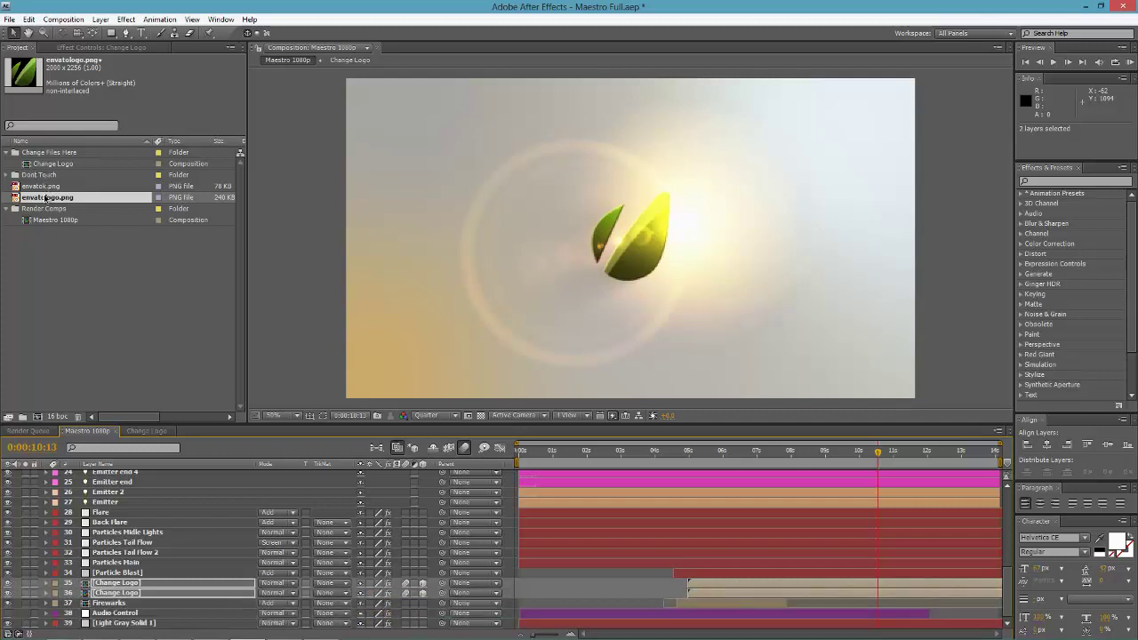
pyautogui.click(154, 430)
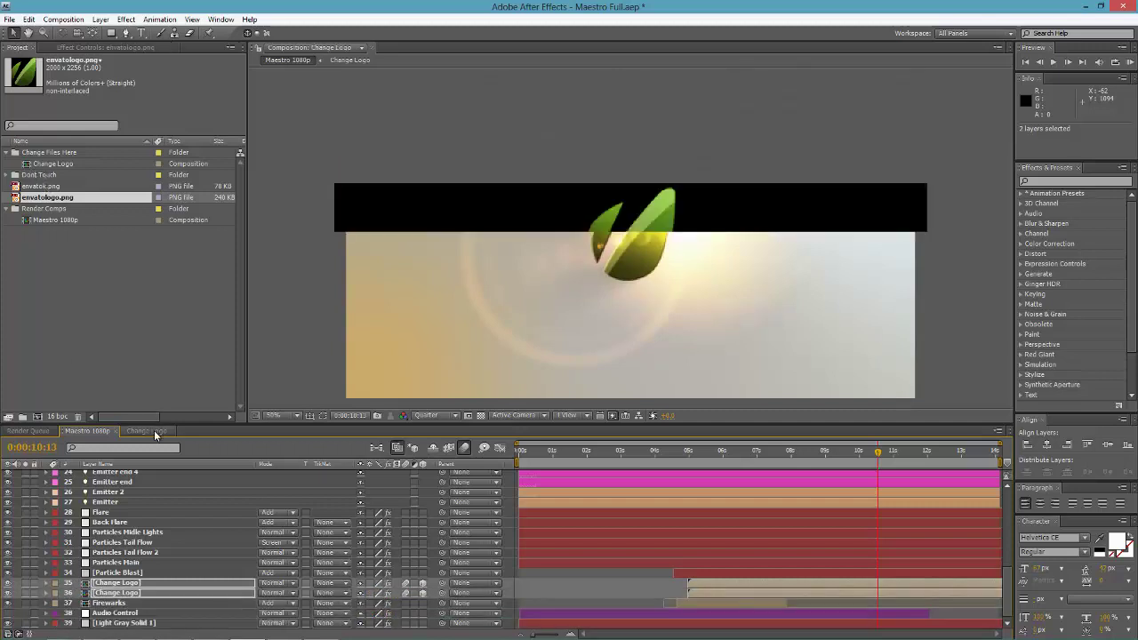
pyautogui.click(175, 433)
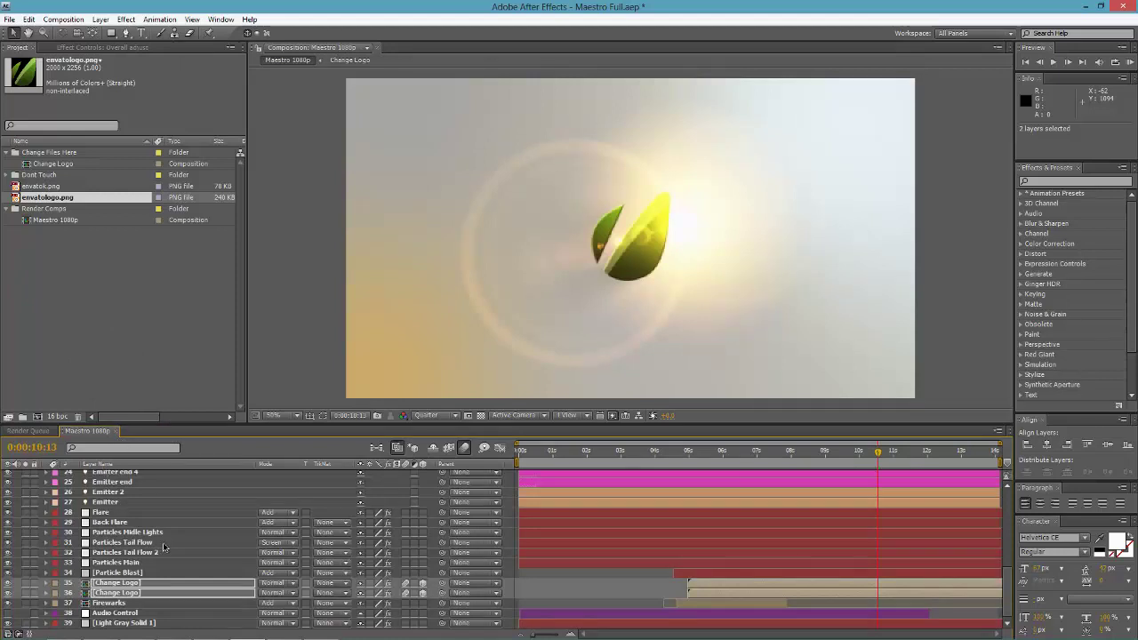
# Step: Import Maestro.mov from the Creativelab Maestro folder and place it atop the Maestro 1080p timeline
pyautogui.doubleClick(51, 269)
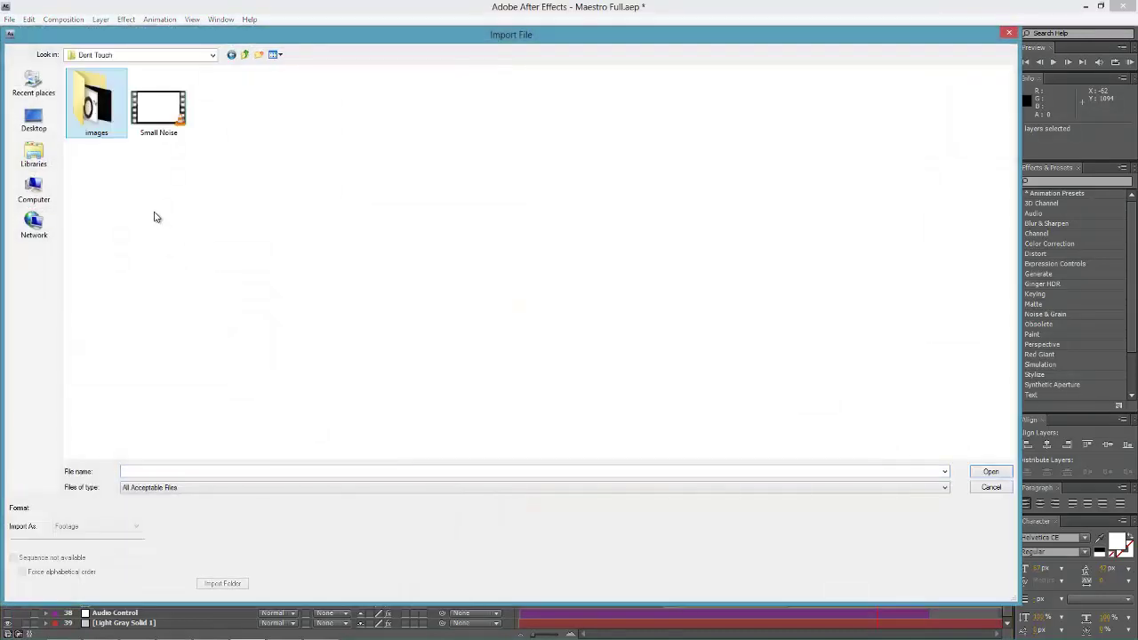
pyautogui.press('BackSpace')
pyautogui.press('BackSpace')
pyautogui.press('BackSpace')
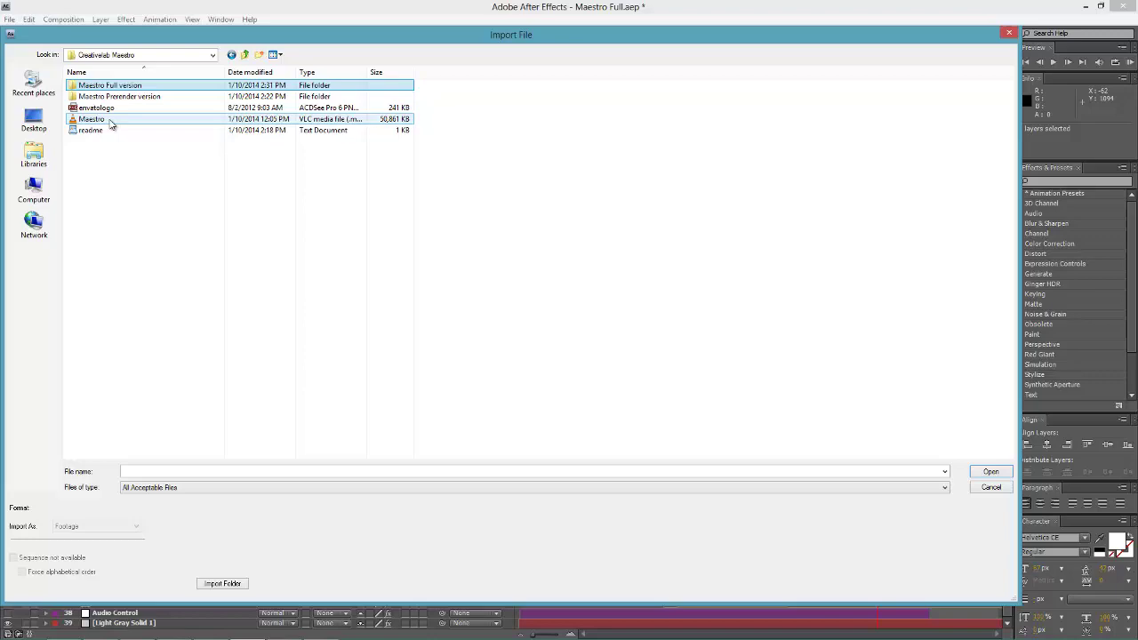
pyautogui.doubleClick(111, 121)
pyautogui.click(673, 382)
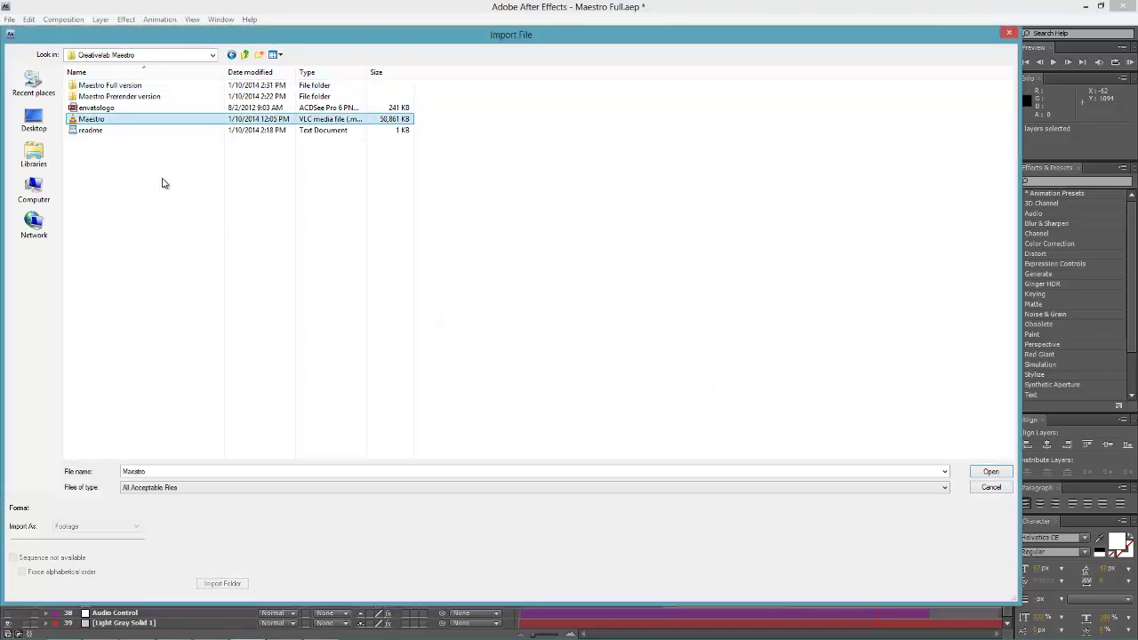
pyautogui.doubleClick(91, 119)
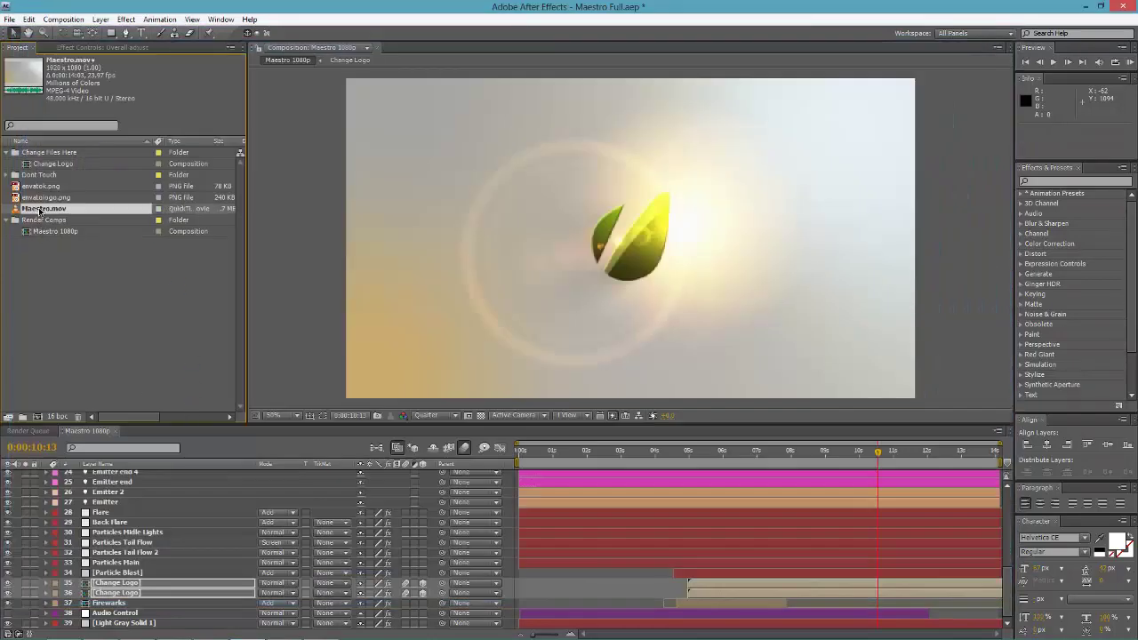
pyautogui.moveTo(40, 211); pyautogui.dragTo(140, 472)
pyautogui.moveTo(824, 452); pyautogui.dragTo(572, 458)
pyautogui.moveTo(647, 469); pyautogui.dragTo(584, 477)
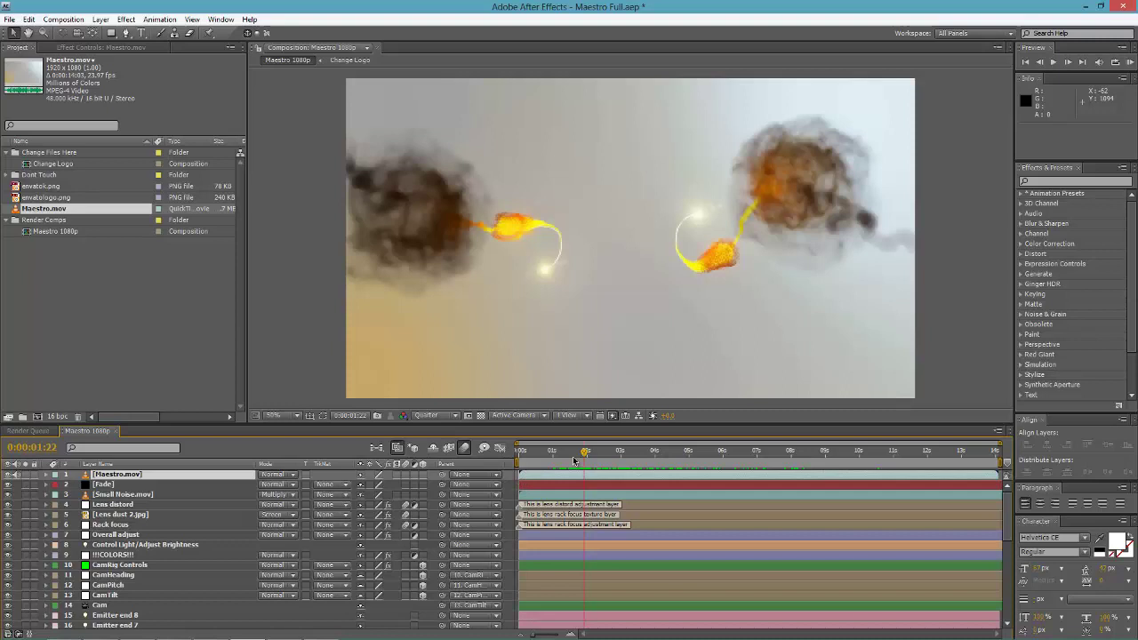
pyautogui.moveTo(574, 459); pyautogui.dragTo(613, 480)
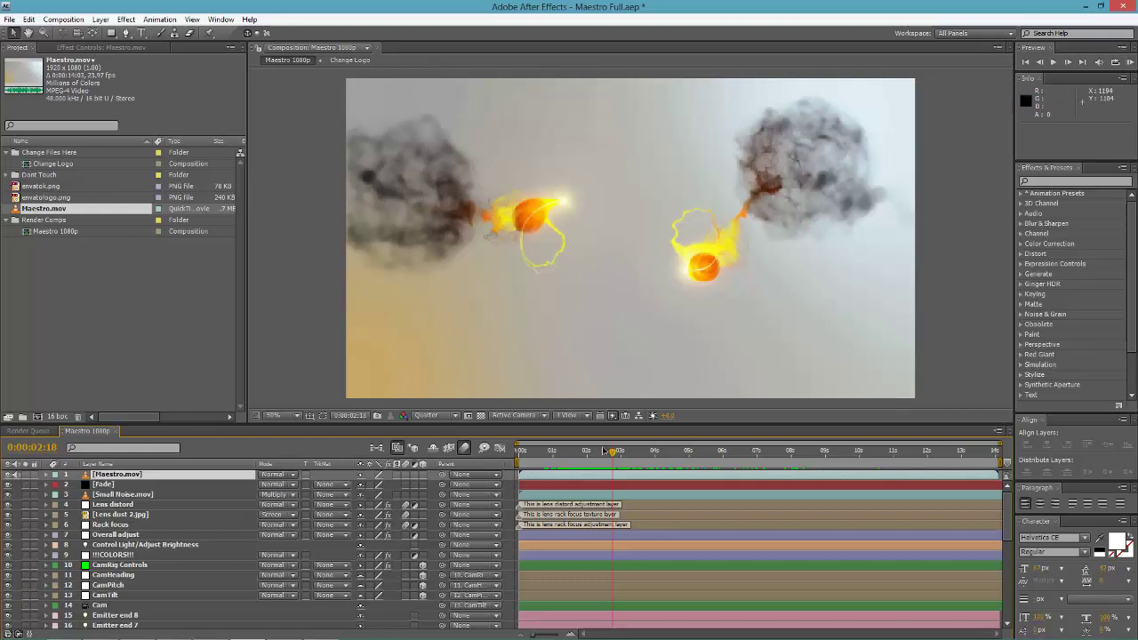
pyautogui.moveTo(620, 457); pyautogui.dragTo(652, 470)
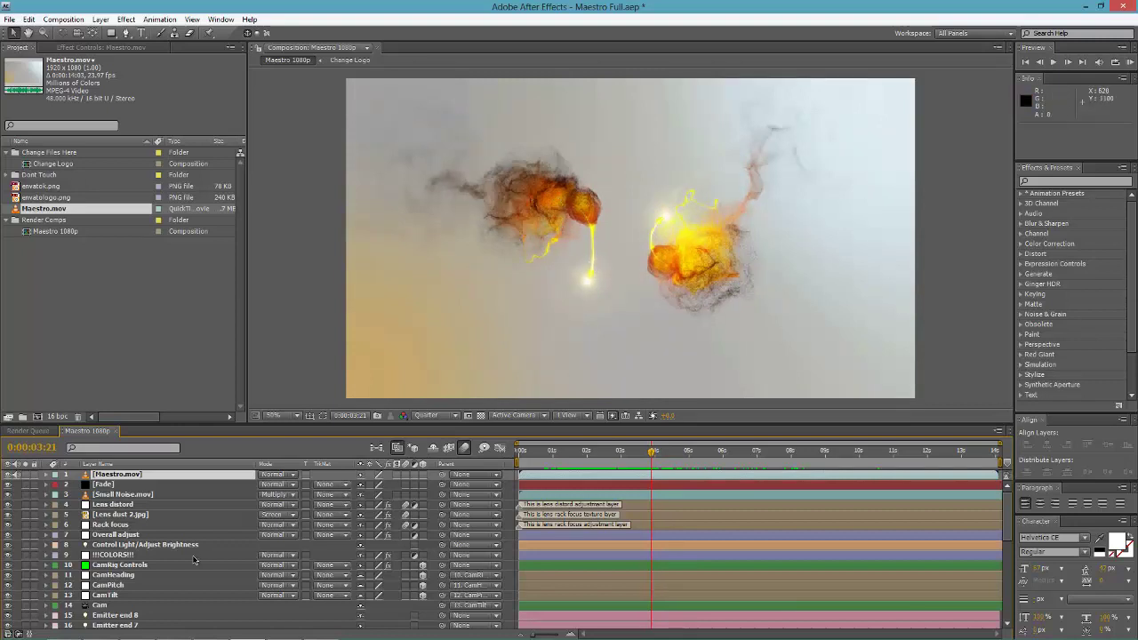
# Step: Show the !!!COLORS!!! layer's light colour controls and scrub to about 0:00:05:20
pyautogui.click(113, 555)
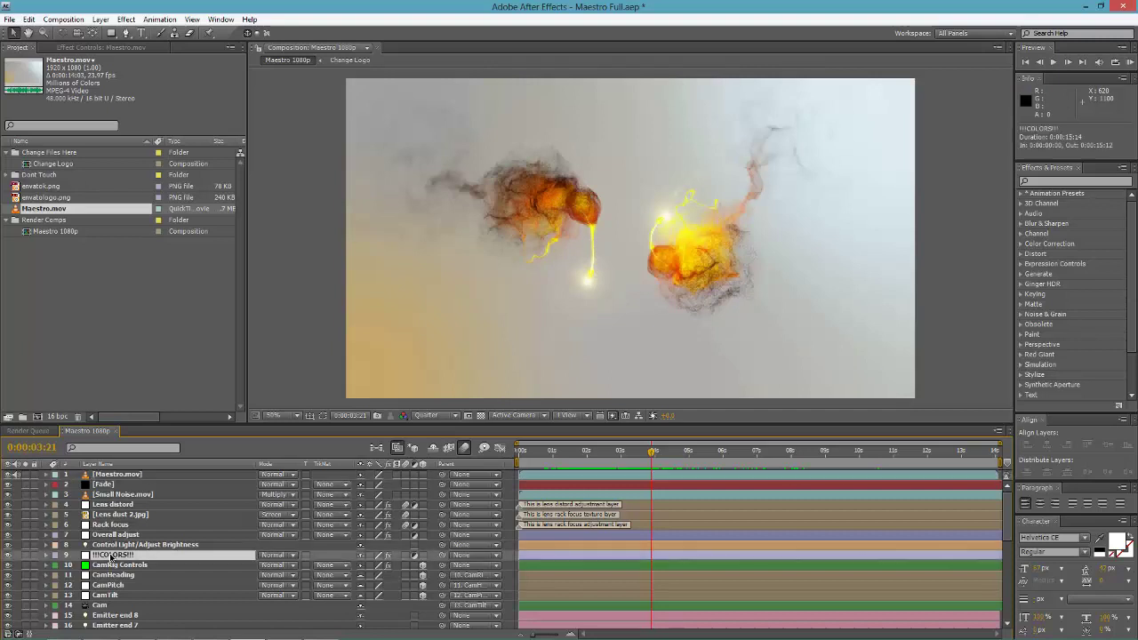
pyautogui.click(98, 47)
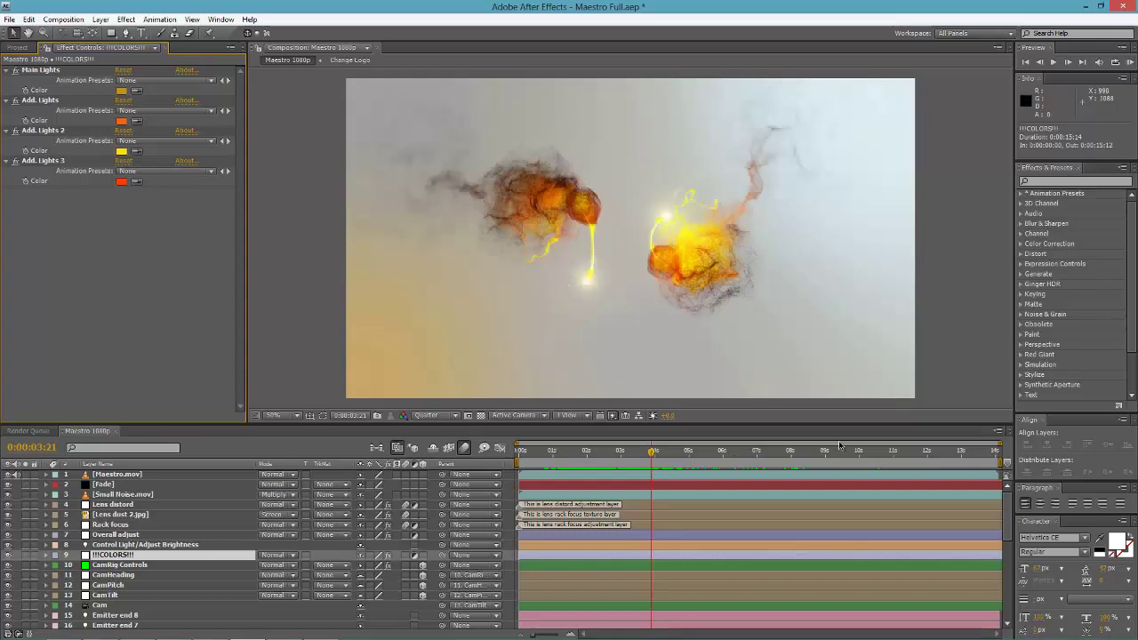
pyautogui.moveTo(827, 461); pyautogui.dragTo(721, 460)
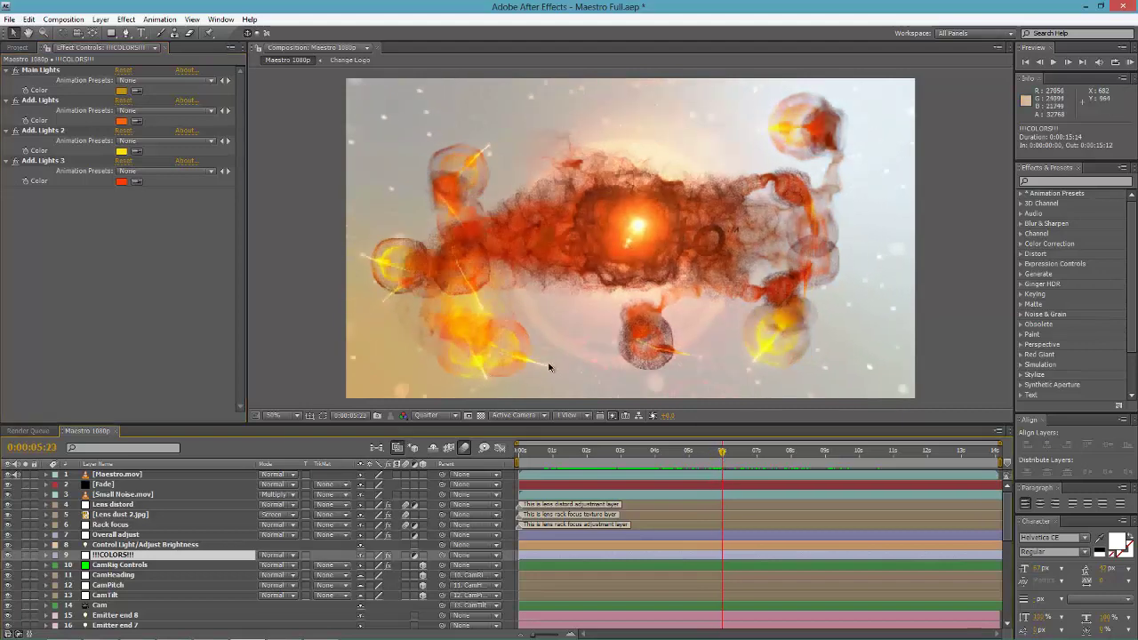
pyautogui.moveTo(642, 459); pyautogui.dragTo(718, 473)
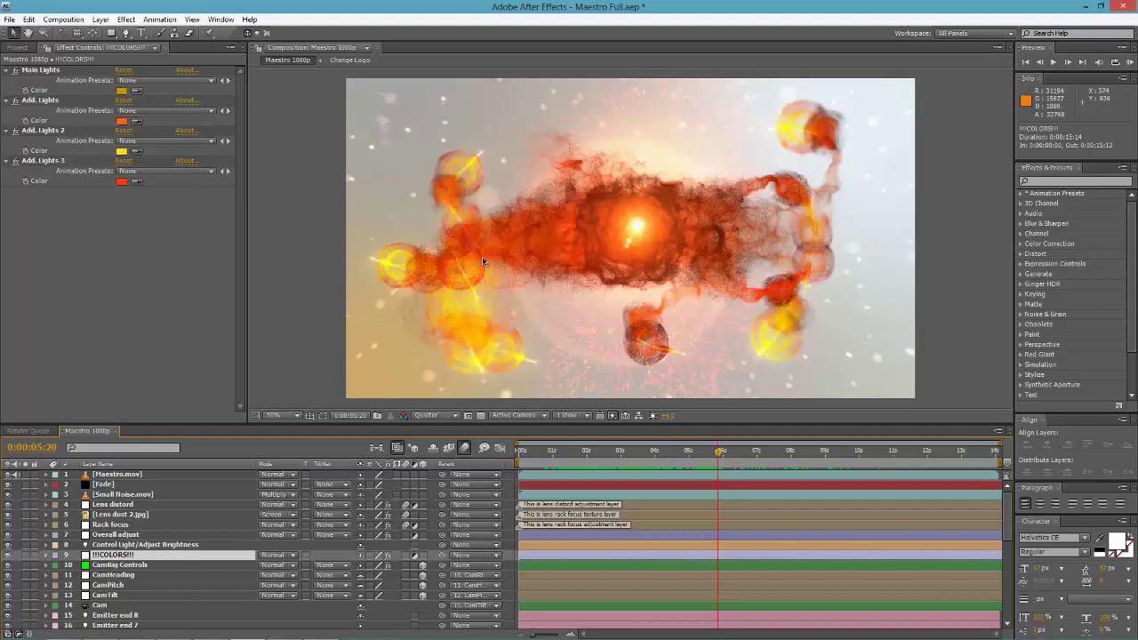
# Step: Select the four particle layers in the Maestro 1080p timeline
pyautogui.scroll(-6, 177, 526)
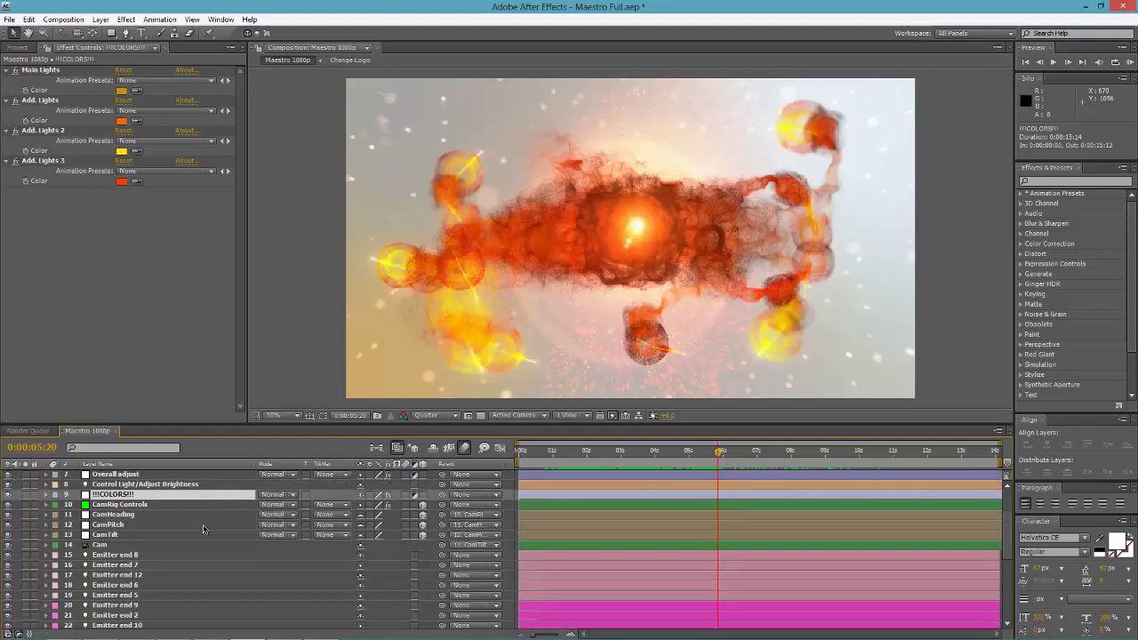
pyautogui.scroll(-2, 177, 526)
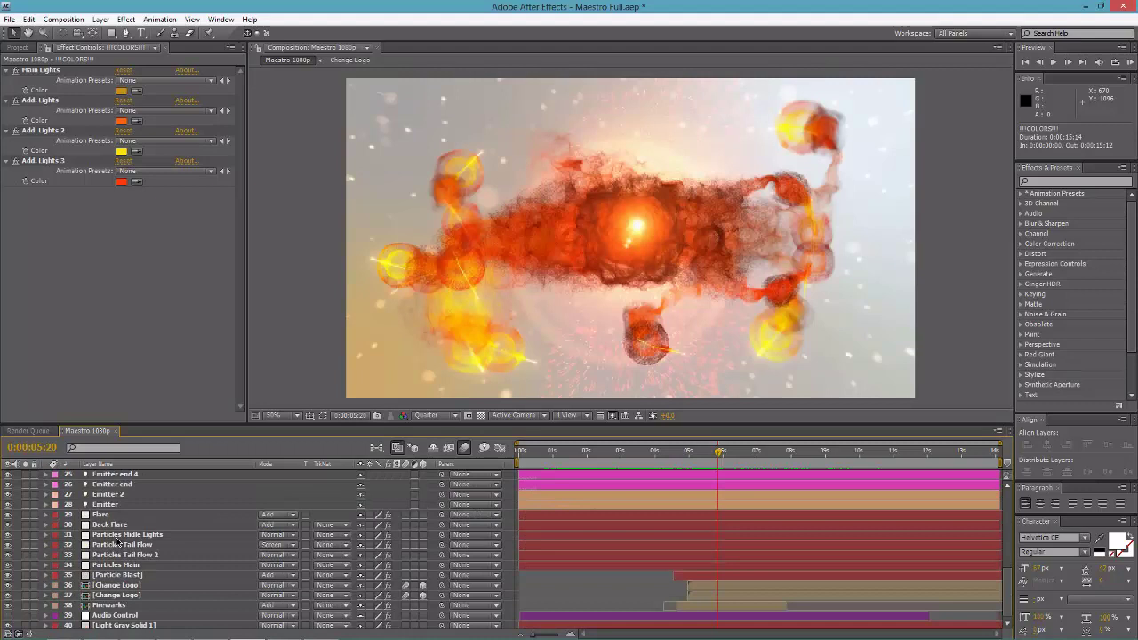
pyautogui.click(117, 536)
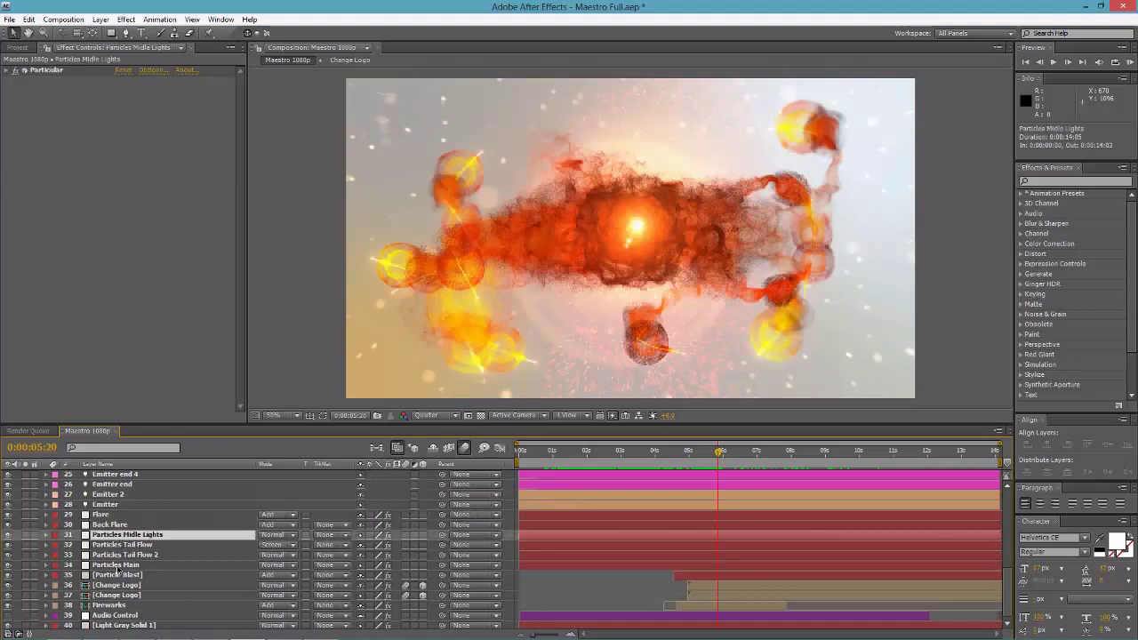
pyautogui.keyDown('shift'); pyautogui.click(116, 565); pyautogui.keyUp('shift')
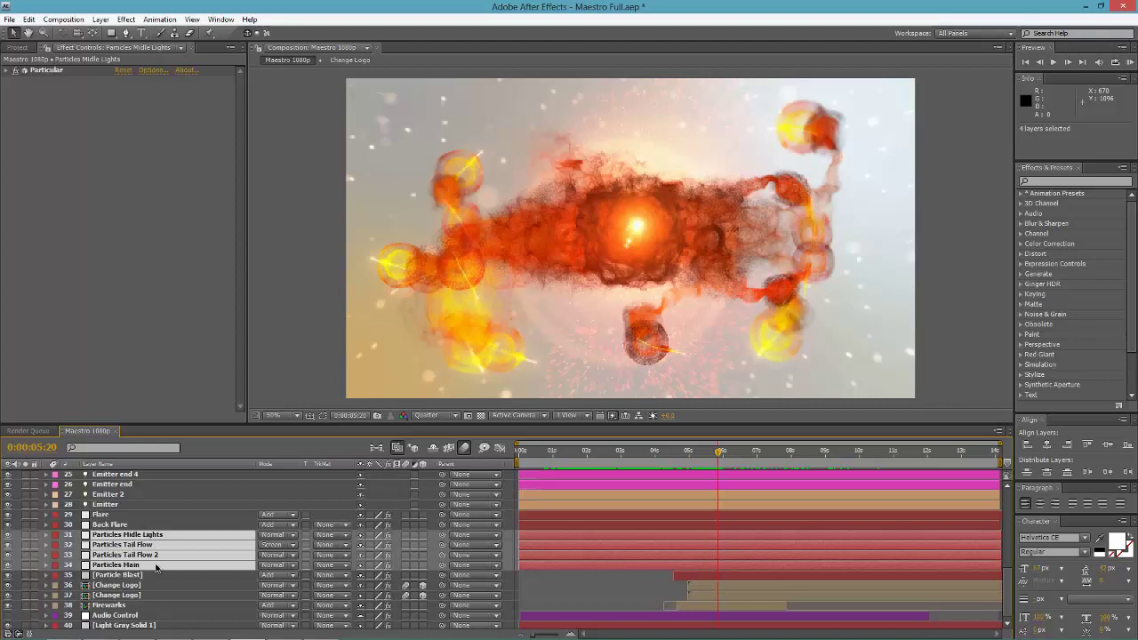
pyautogui.click(119, 575)
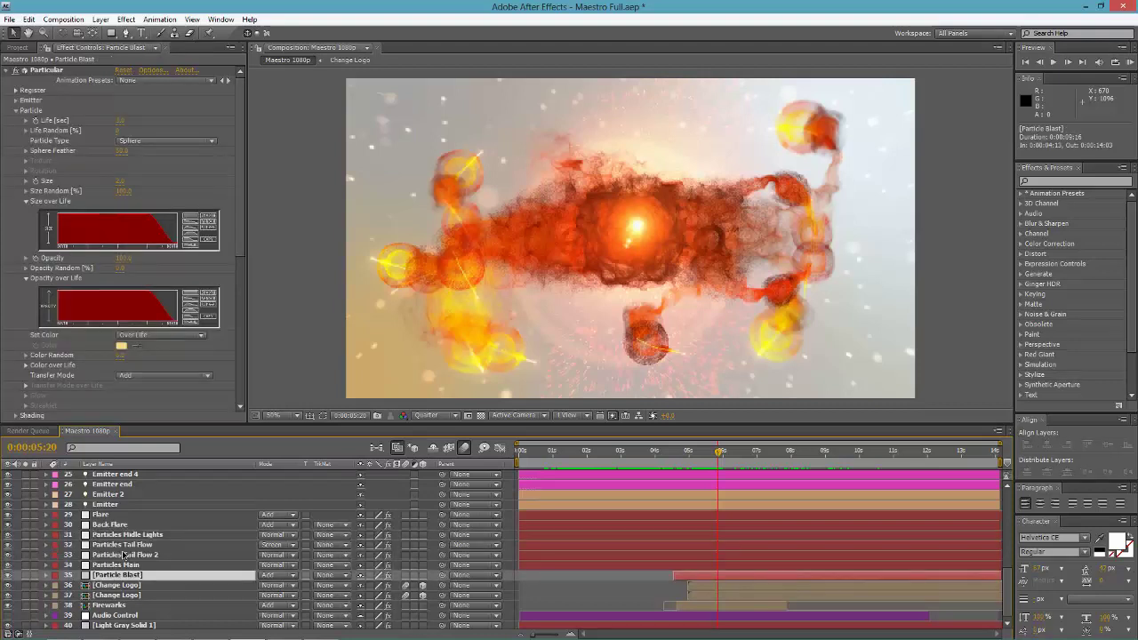
pyautogui.click(124, 545)
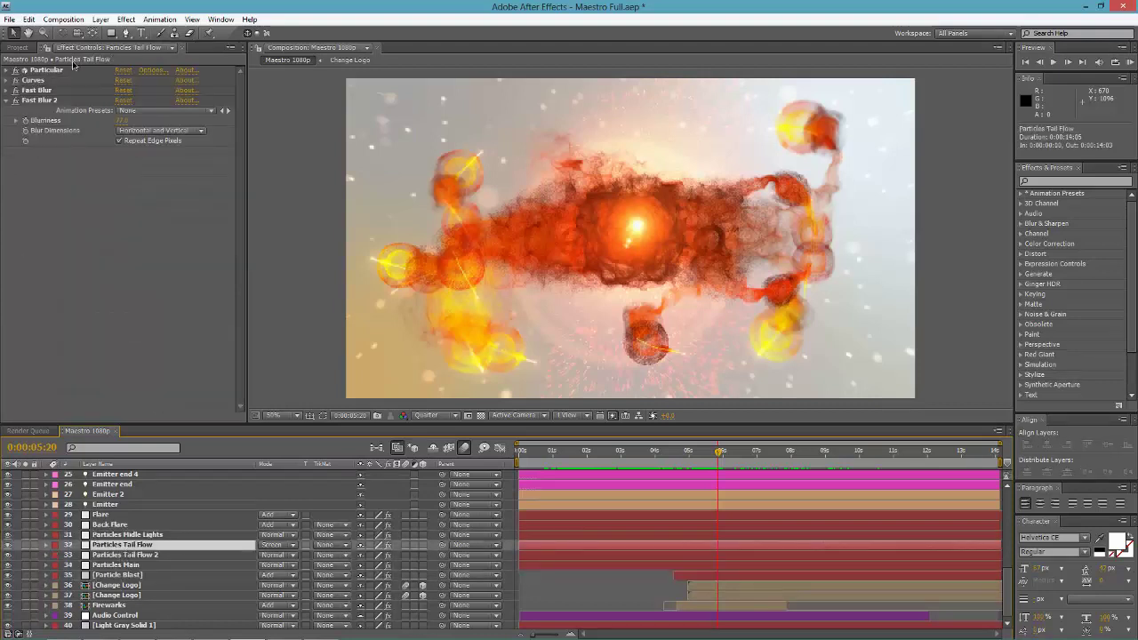
# Step: Reveal the Color over Life gradient under Particular > Particle for Particles Tail Flow
pyautogui.click(35, 70)
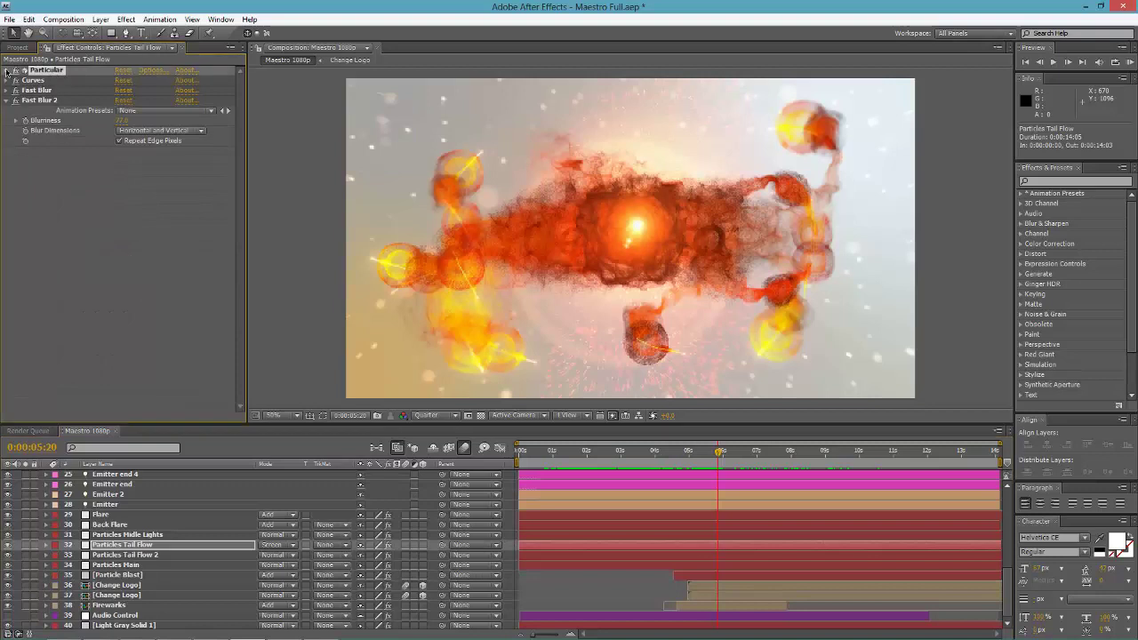
pyautogui.click(7, 71)
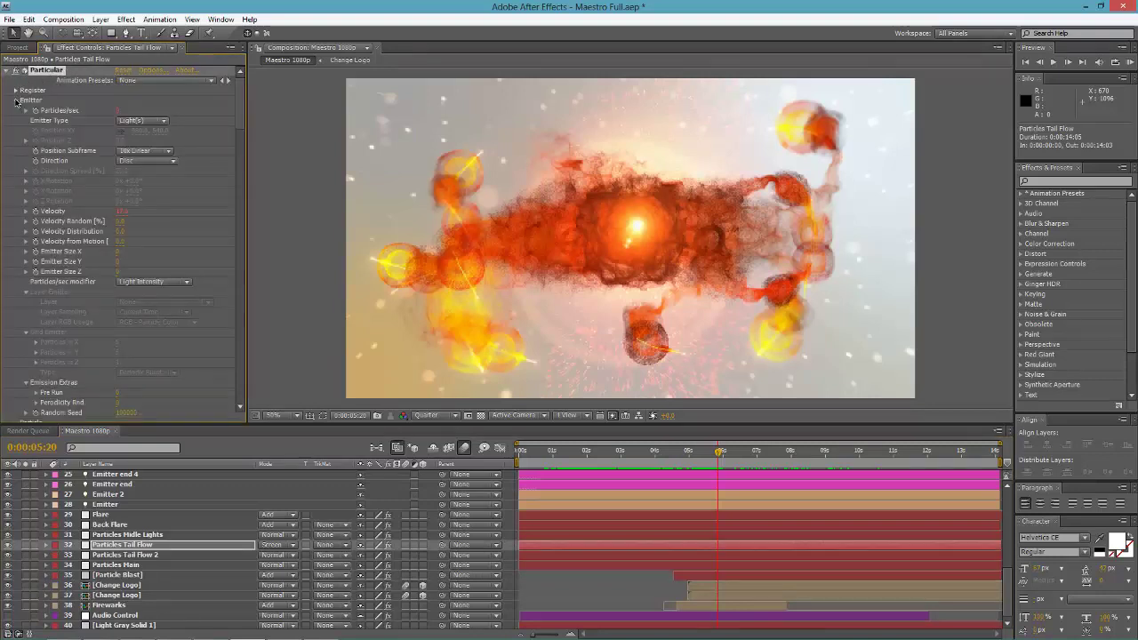
pyautogui.click(16, 100)
pyautogui.click(25, 110)
pyautogui.scroll(-5, 77, 289)
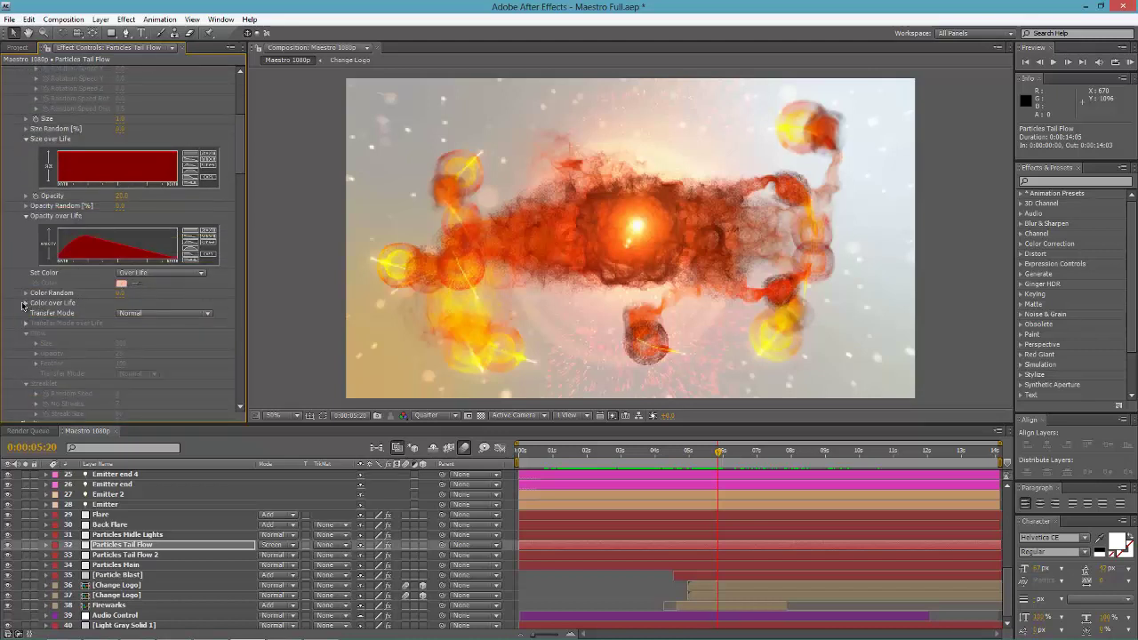
pyautogui.click(26, 303)
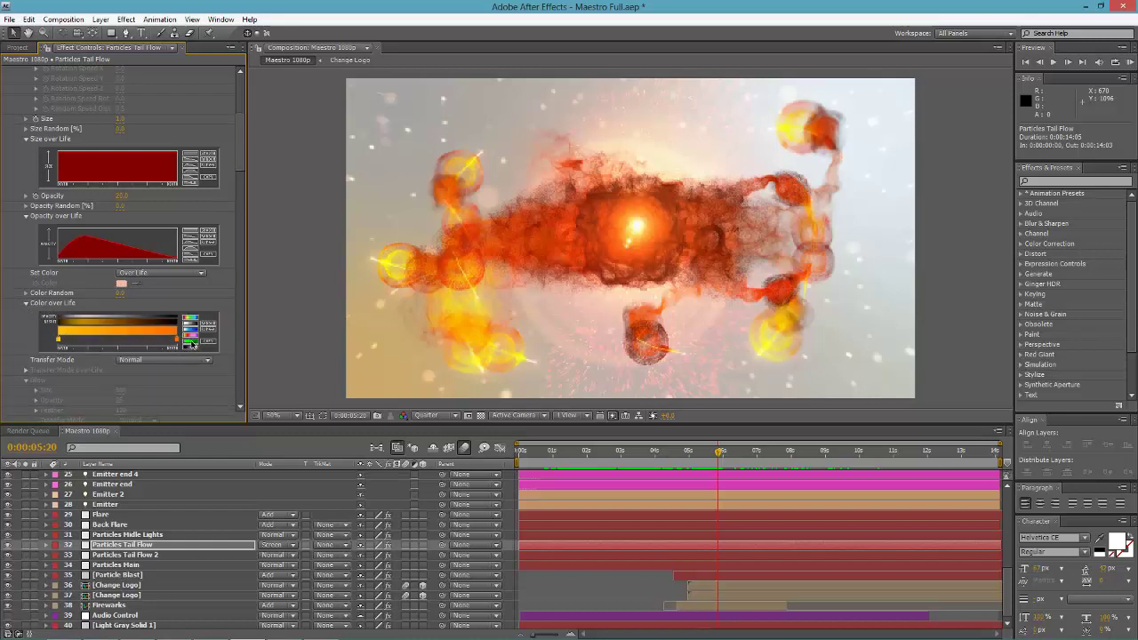
# Step: Collapse the Particular settings and bring the Project panel's item list back into view
pyautogui.hotkey('ctrl', 'Up')
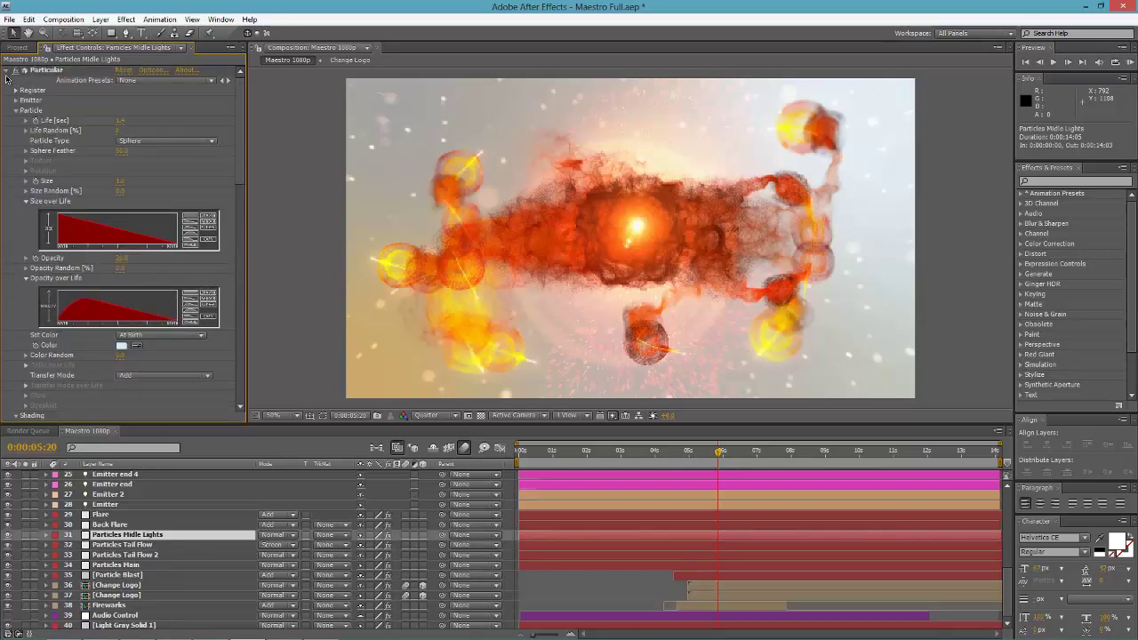
pyautogui.click(7, 71)
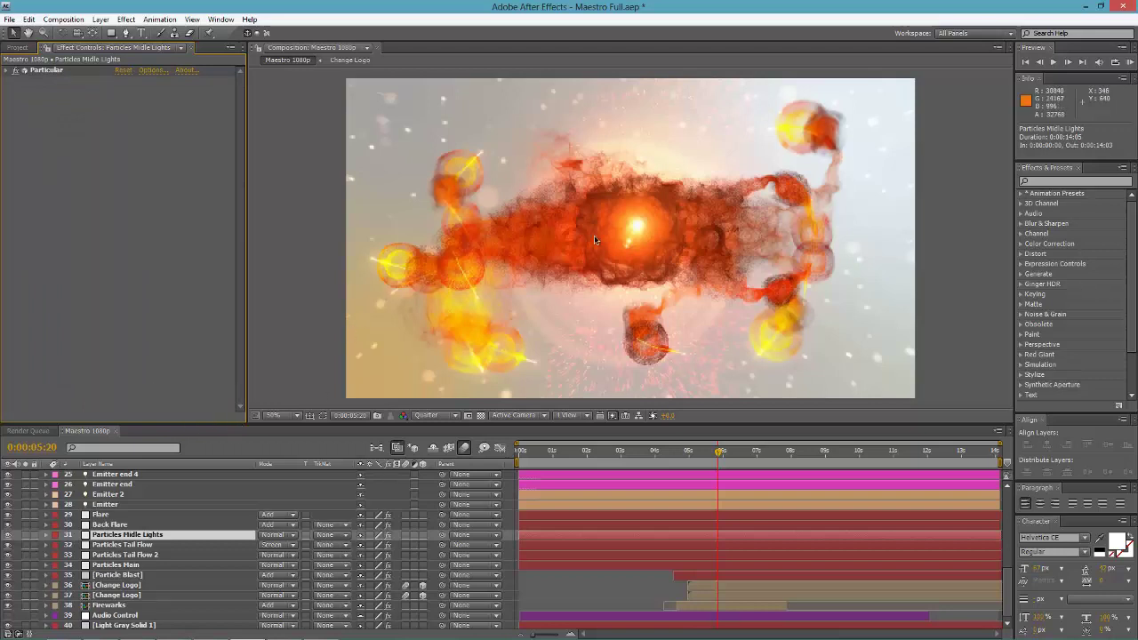
pyautogui.scroll(5, 123, 513)
pyautogui.click(114, 534)
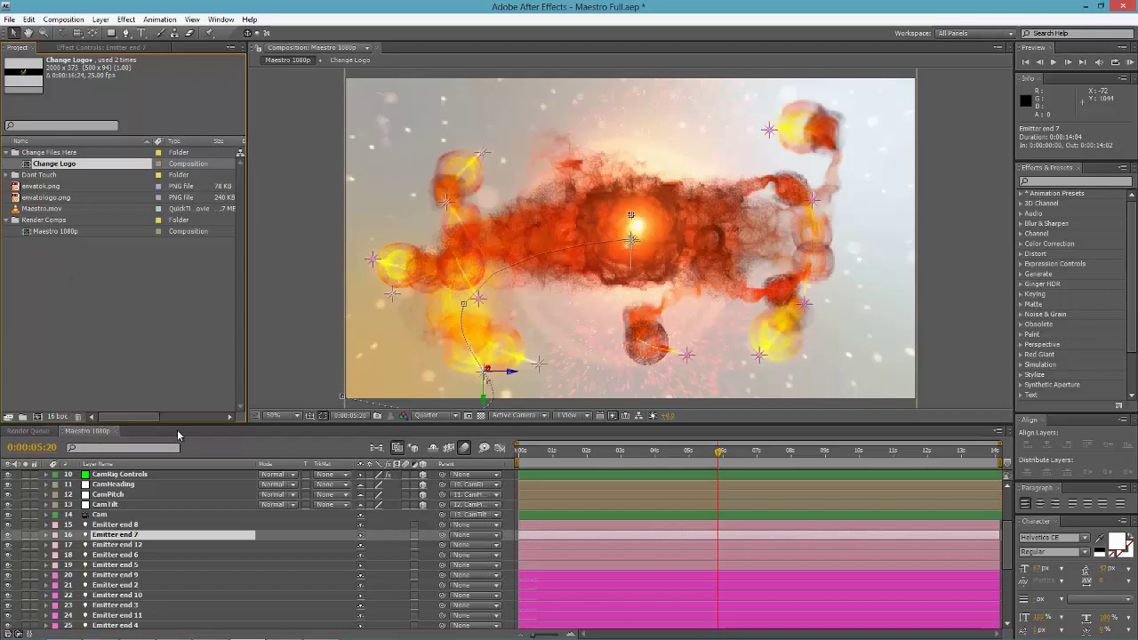
# Step: Add the Maestro 1080p composition to the Render Queue from the Composition menu
pyautogui.click(87, 433)
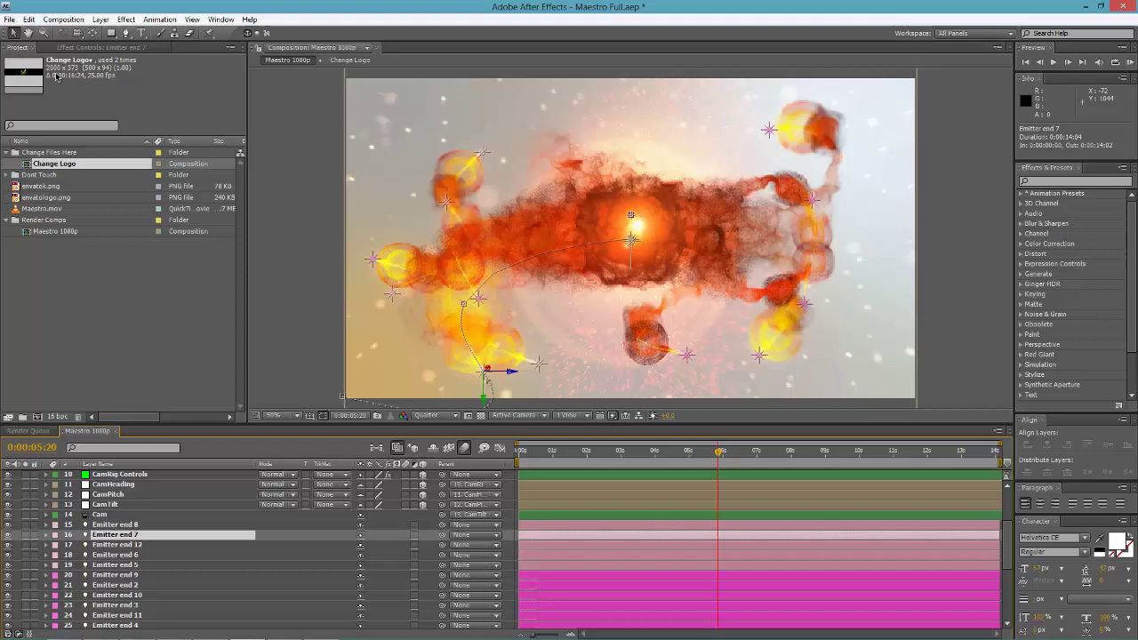
pyautogui.click(63, 19)
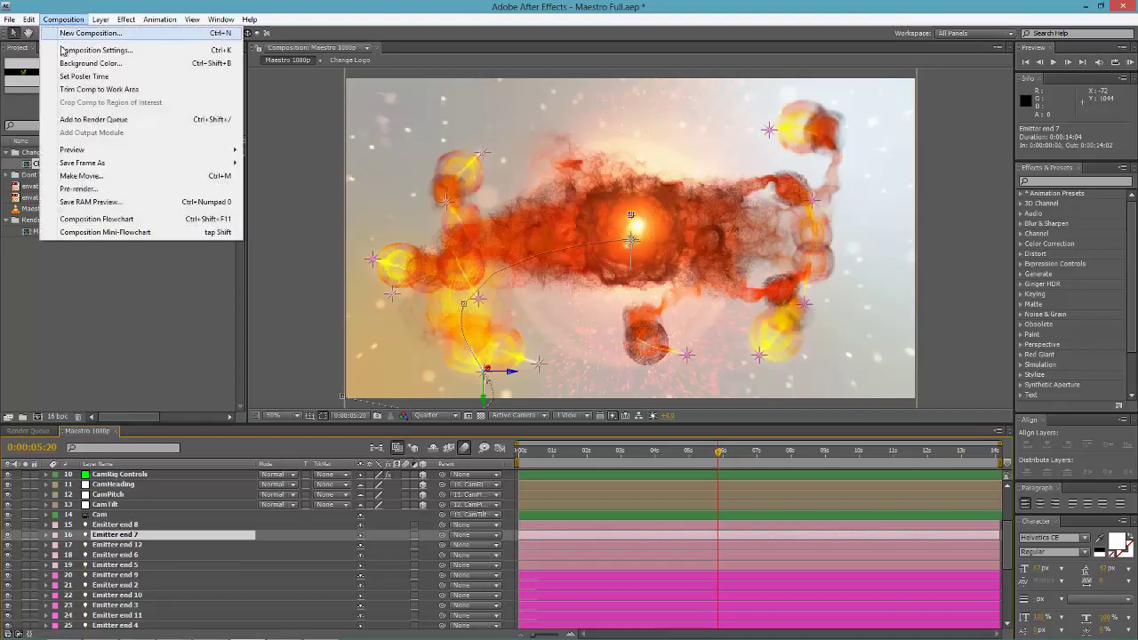
pyautogui.click(92, 120)
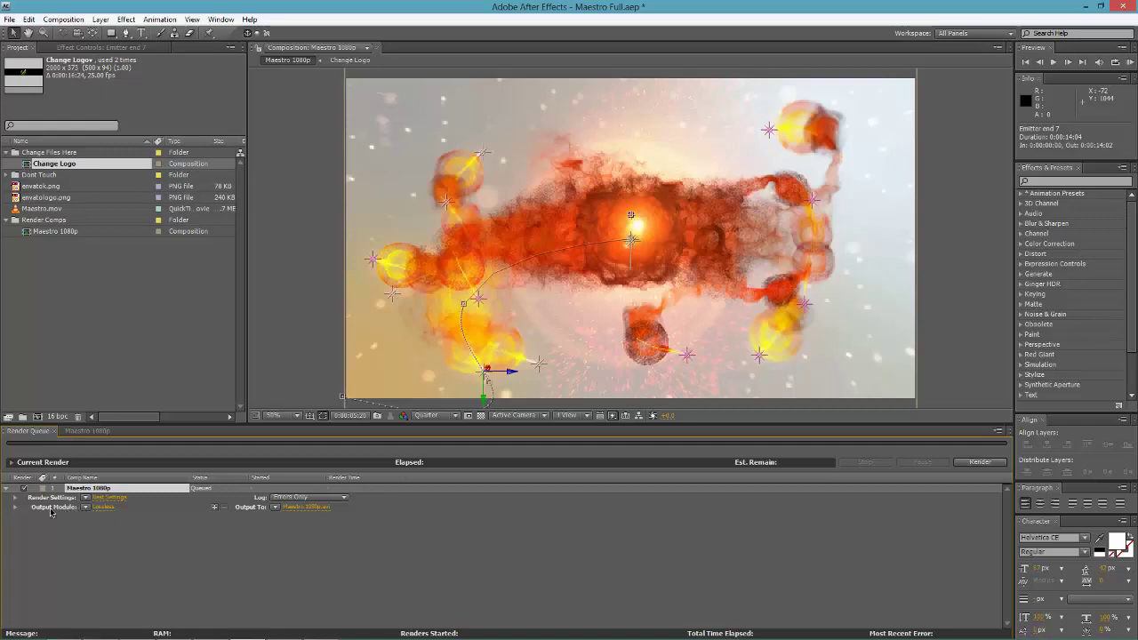
# Step: Set the render output to QuickTime MPEG-4 Video with audio, saved as Maestro 1080p
pyautogui.click(103, 508)
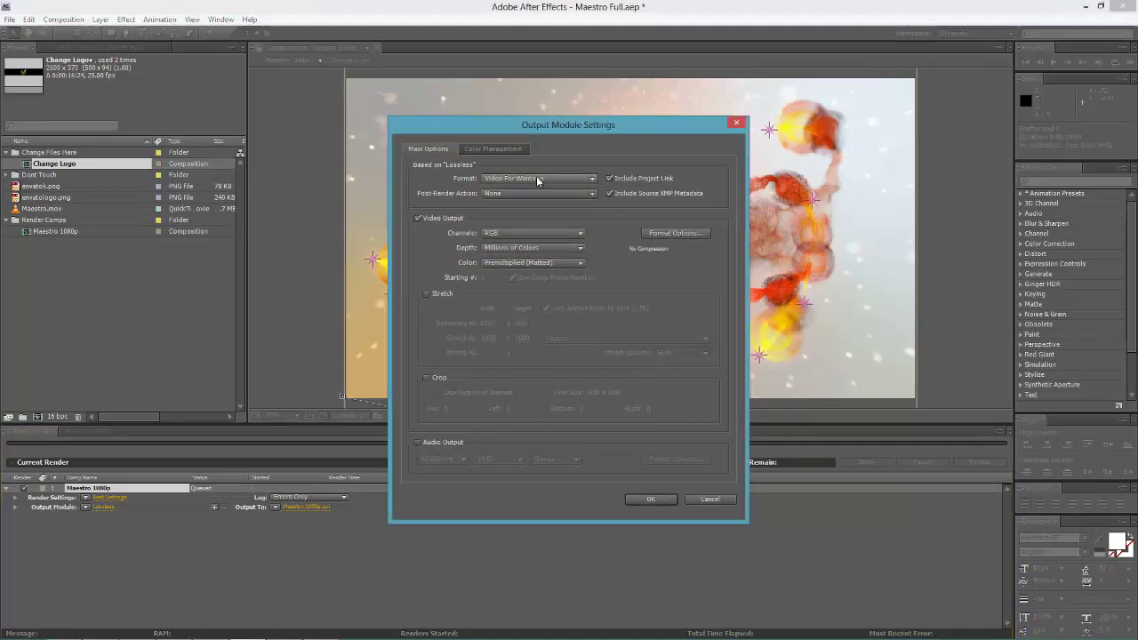
pyautogui.click(536, 176)
pyautogui.click(533, 377)
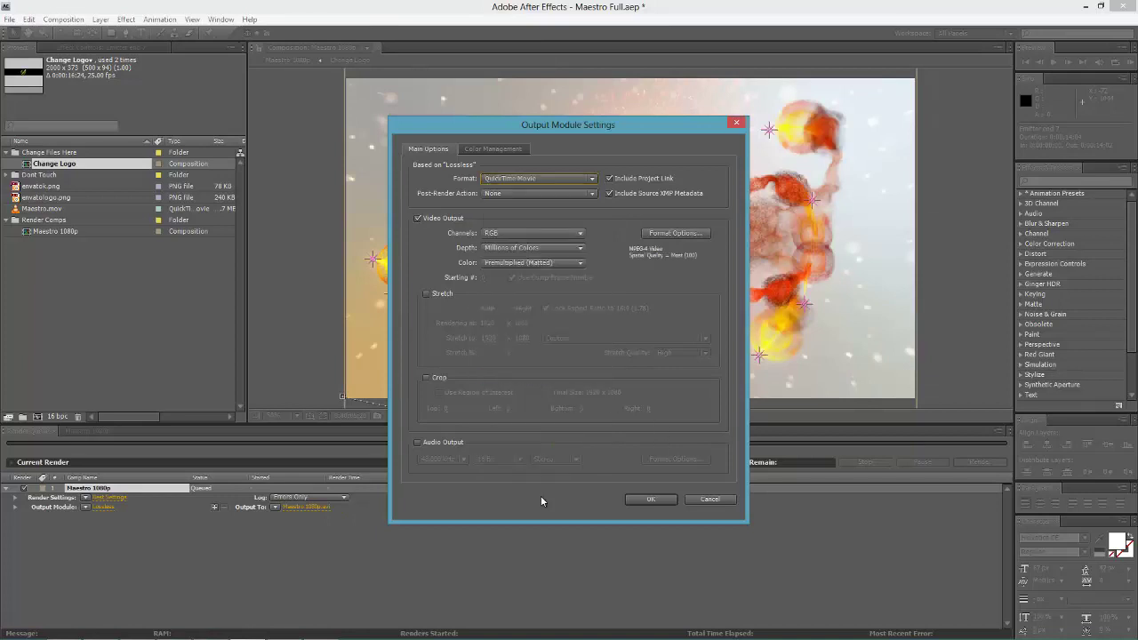
pyautogui.click(666, 235)
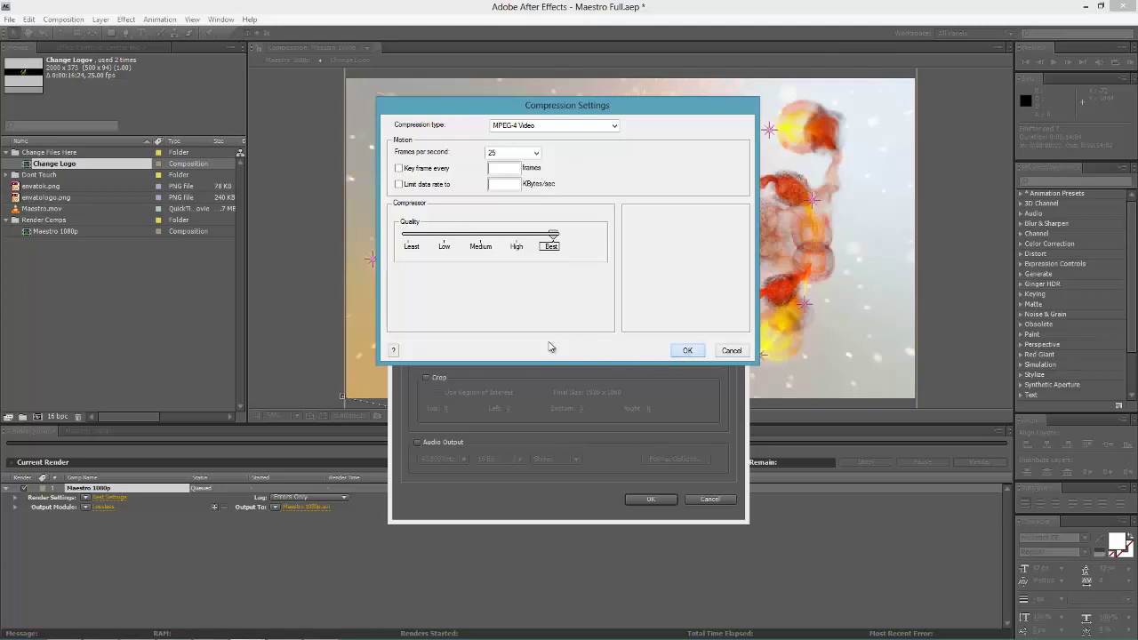
pyautogui.click(685, 351)
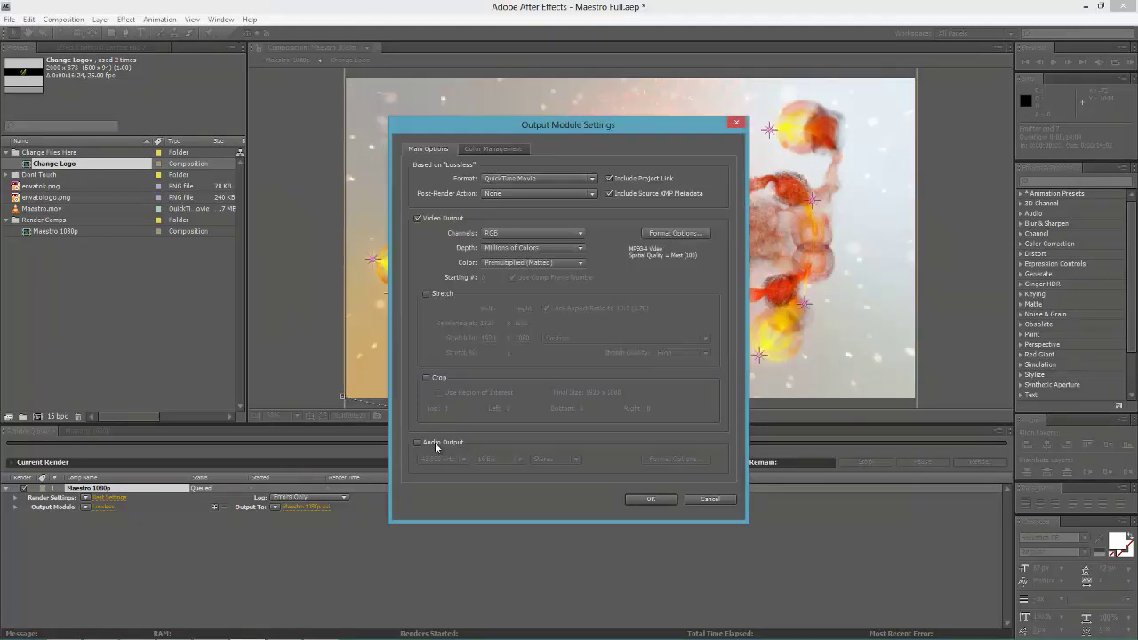
pyautogui.click(430, 444)
pyautogui.click(650, 498)
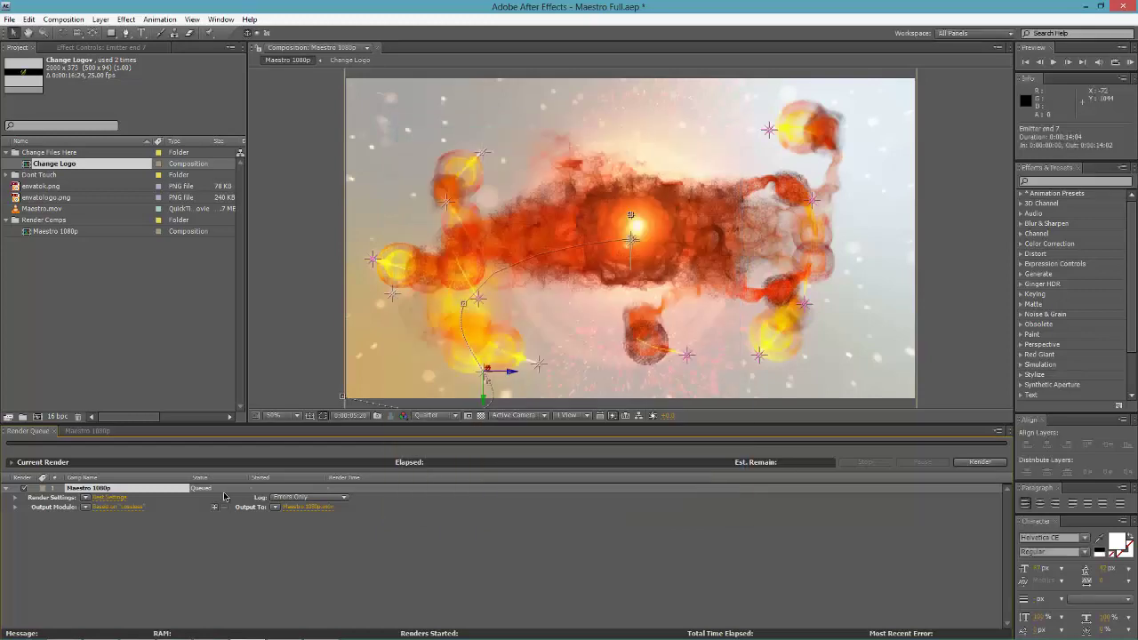
pyautogui.click(290, 506)
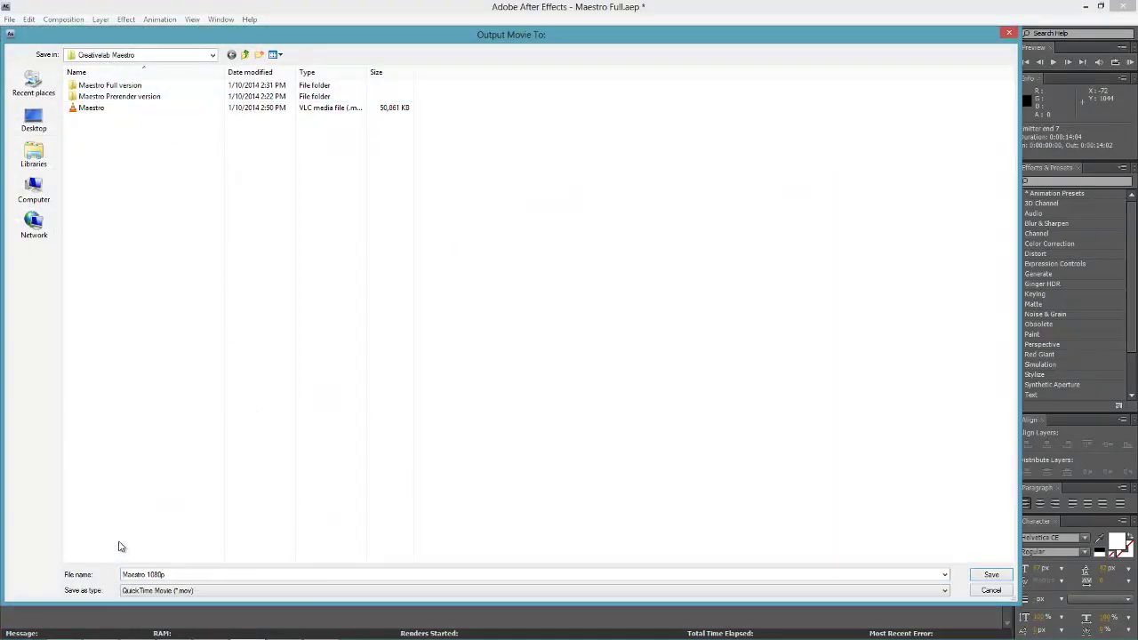
pyautogui.click(989, 575)
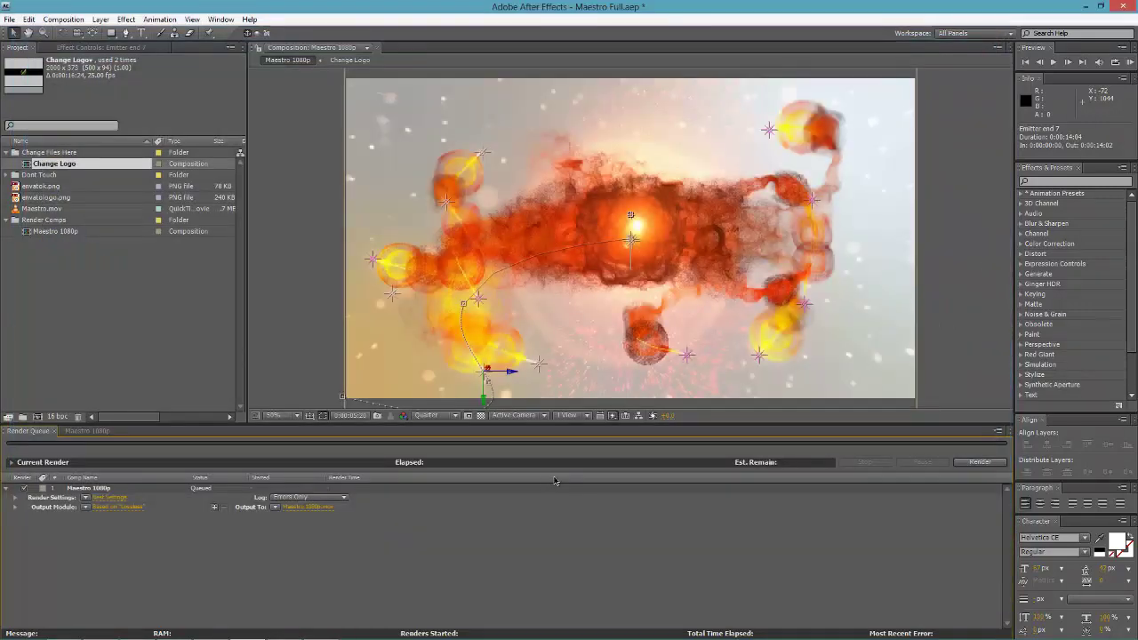